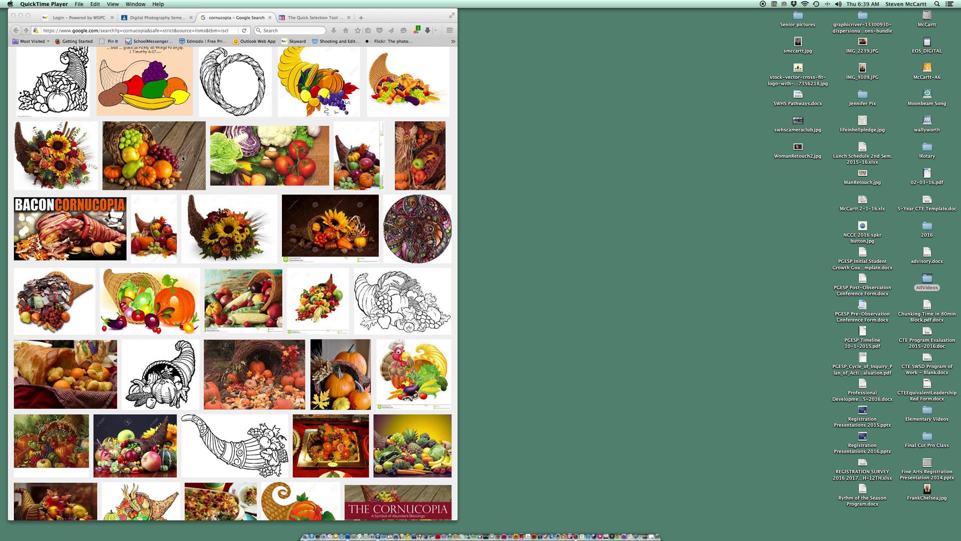
# - Open the full-size photo of the cornucopia on wooden planks from the image results and copy the image
pyautogui.click(146, 164)
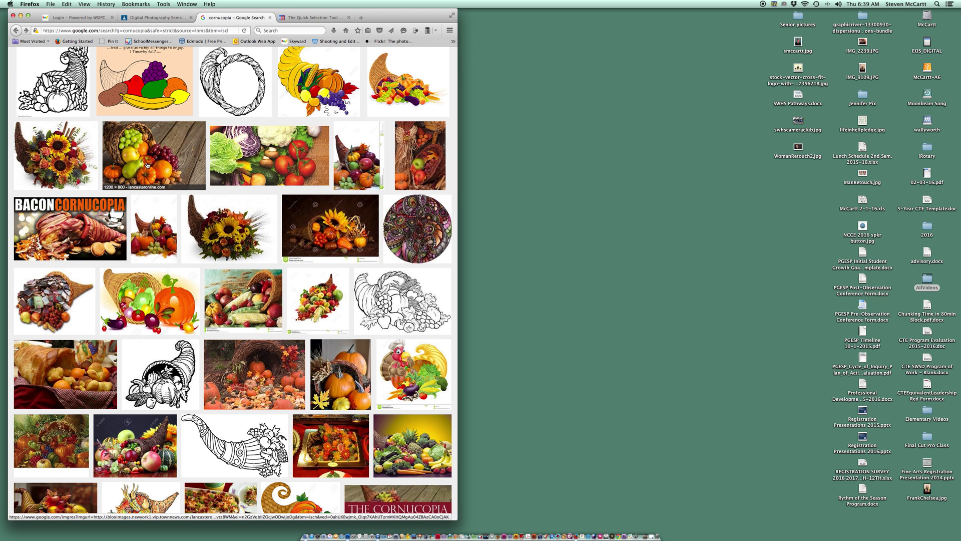
pyautogui.click(147, 165)
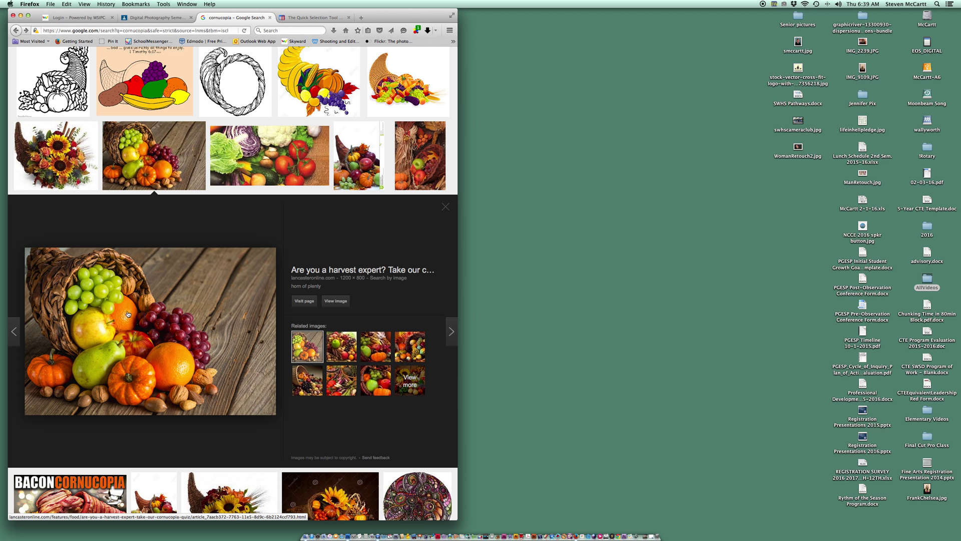
pyautogui.click(340, 302)
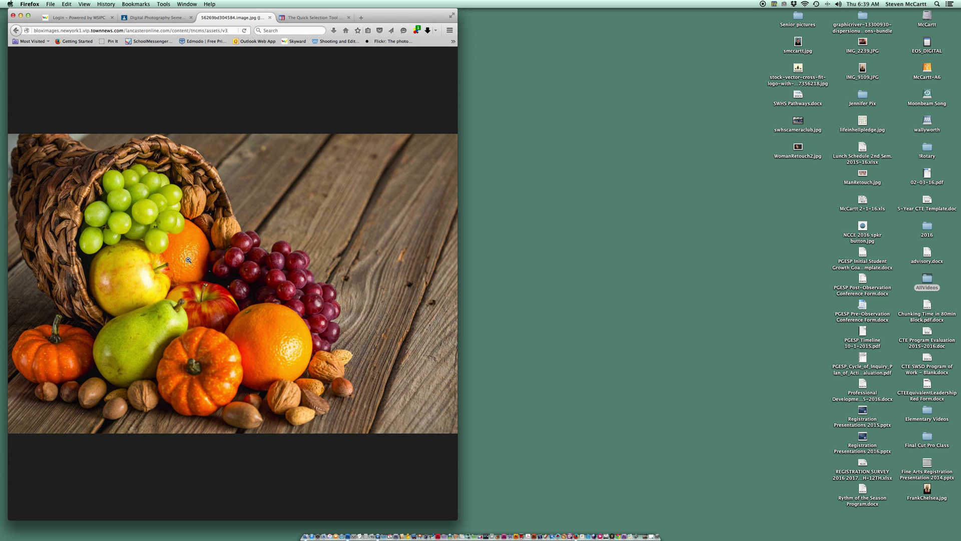
pyautogui.rightClick(140, 226)
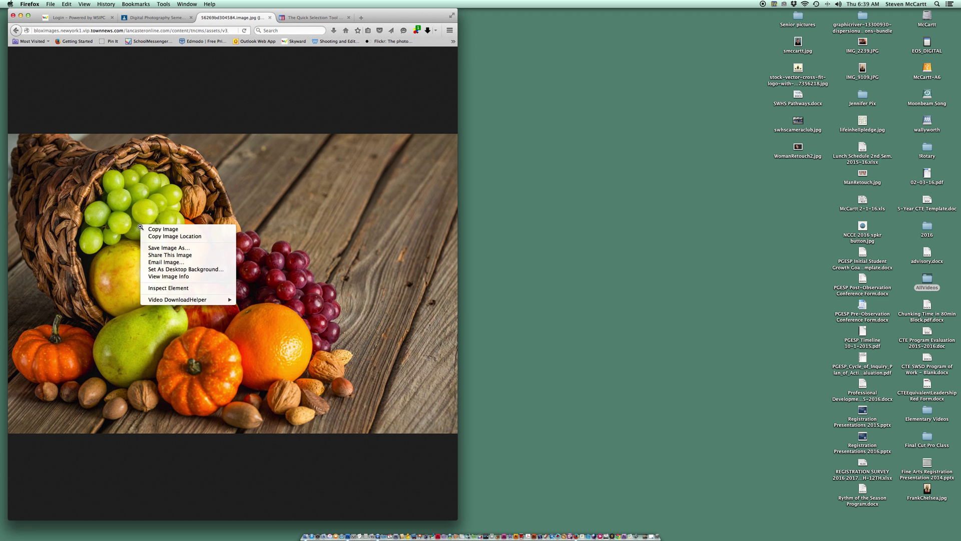
pyautogui.click(175, 230)
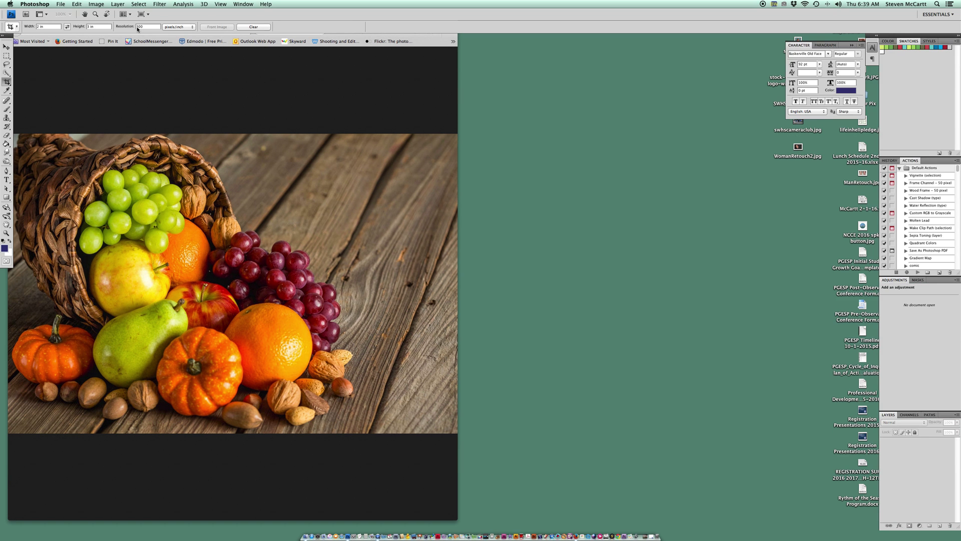
# - Create a 1200 × 800 pixel Photoshop document from the Clipboard preset, named "selection tool tutorial"
pyautogui.click(61, 5)
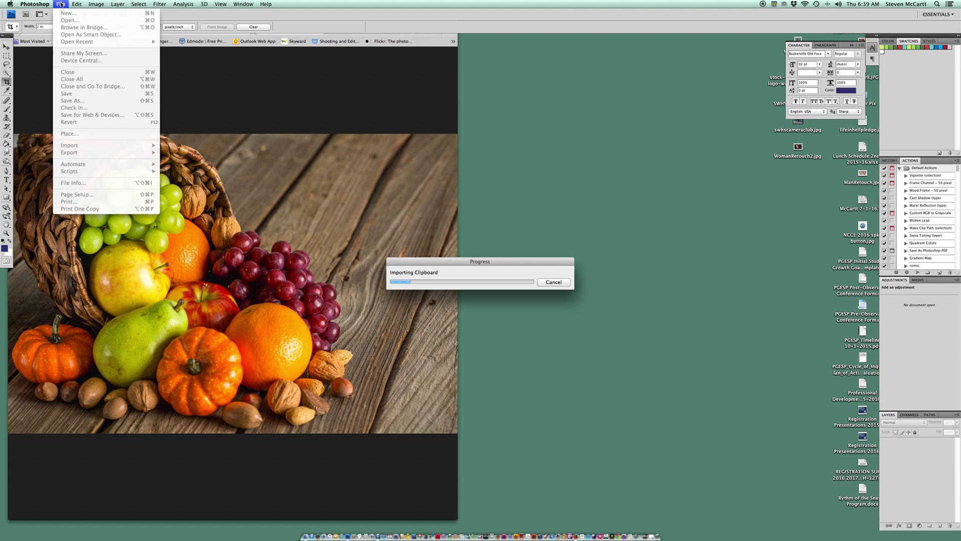
pyautogui.click(61, 4)
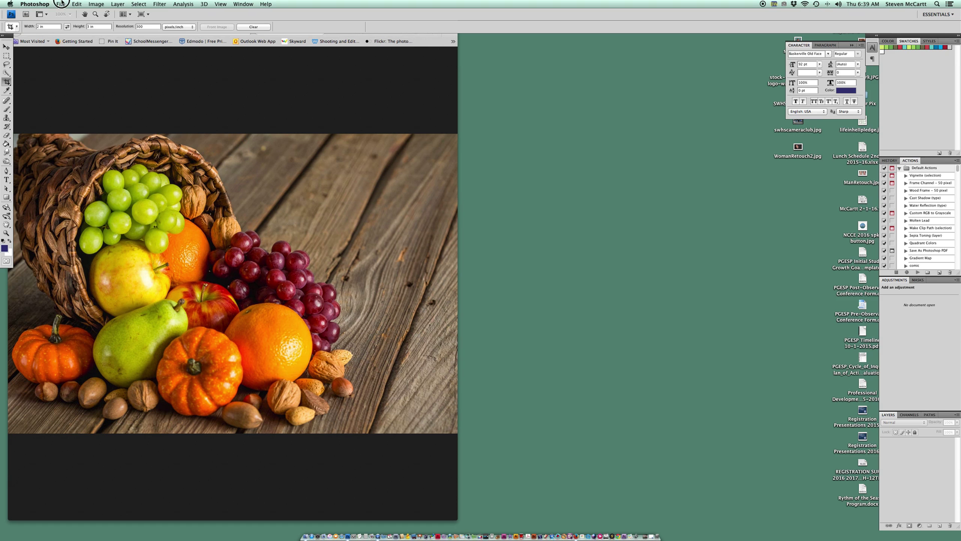
pyautogui.click(61, 4)
pyautogui.click(63, 15)
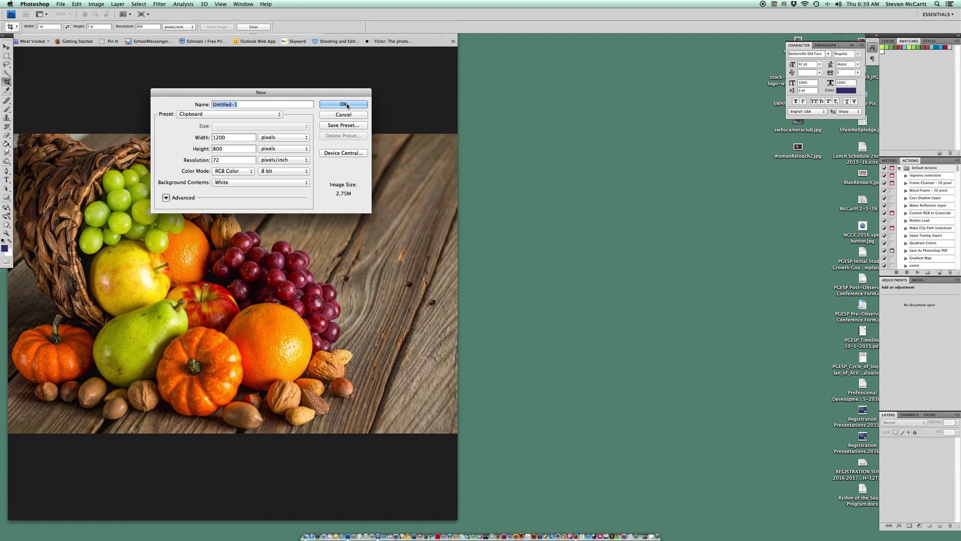
pyautogui.click(205, 104)
pyautogui.moveTo(239, 104); pyautogui.dragTo(205, 104)
pyautogui.write('select')
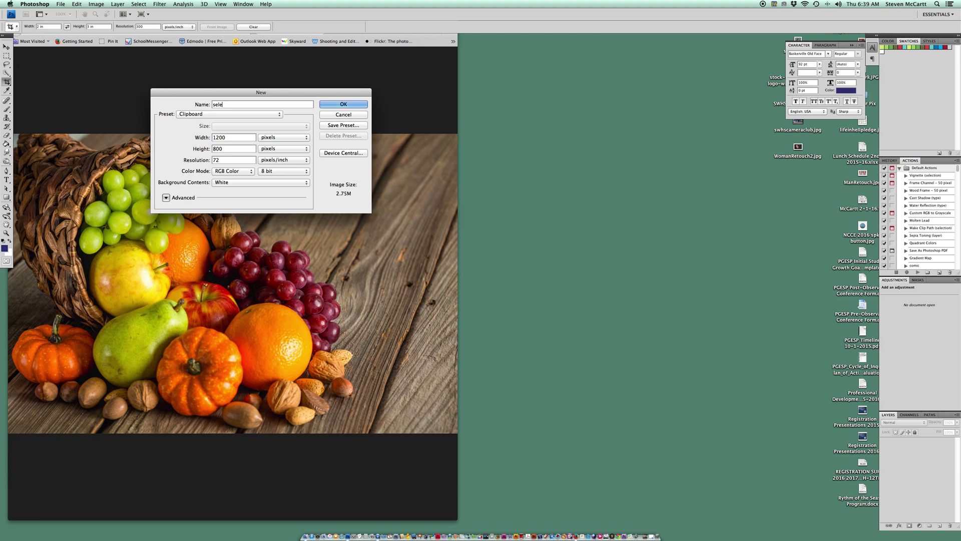
pyautogui.write('ion tool tutorial')
pyautogui.click(335, 103)
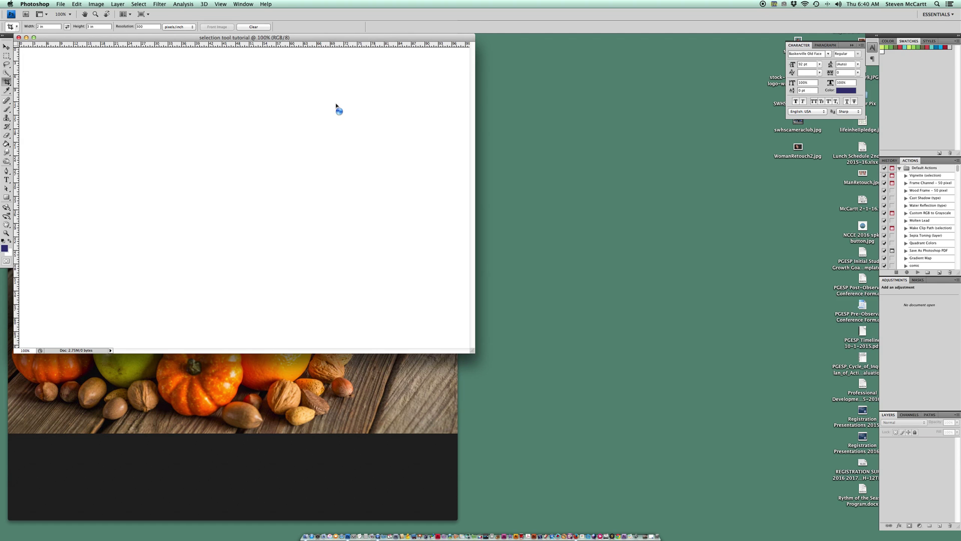
# - Paste the copied cornucopia photo into the new document and reposition the document window
pyautogui.moveTo(143, 39); pyautogui.dragTo(185, 73)
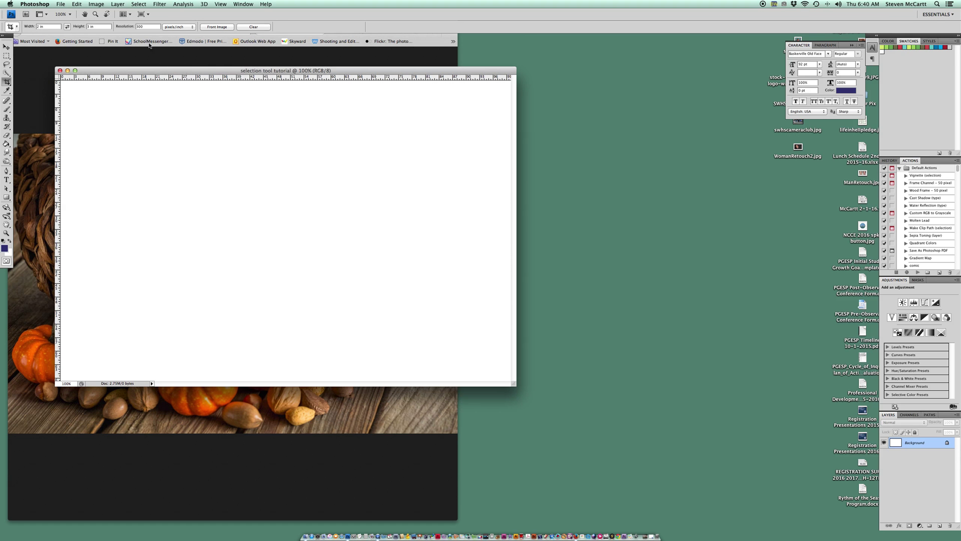
pyautogui.click(78, 5)
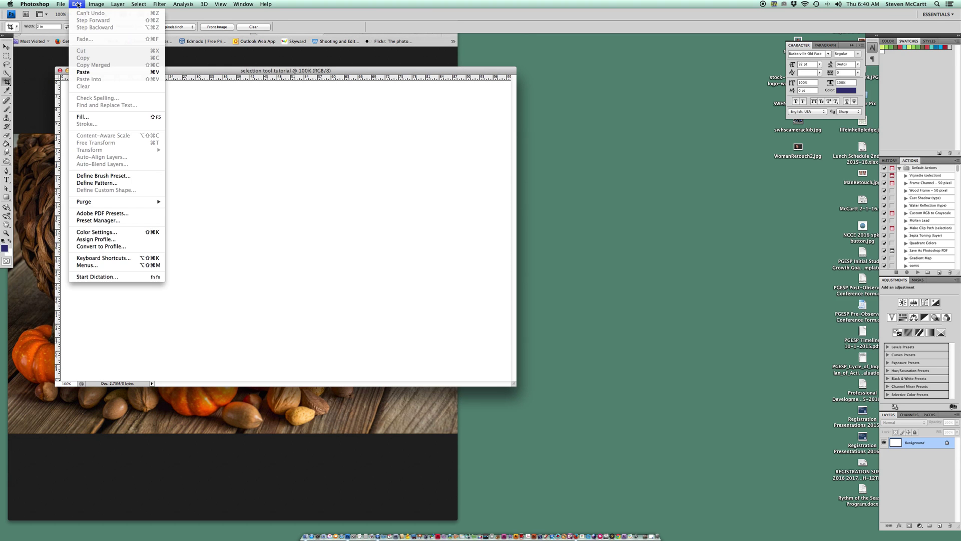
pyautogui.click(83, 72)
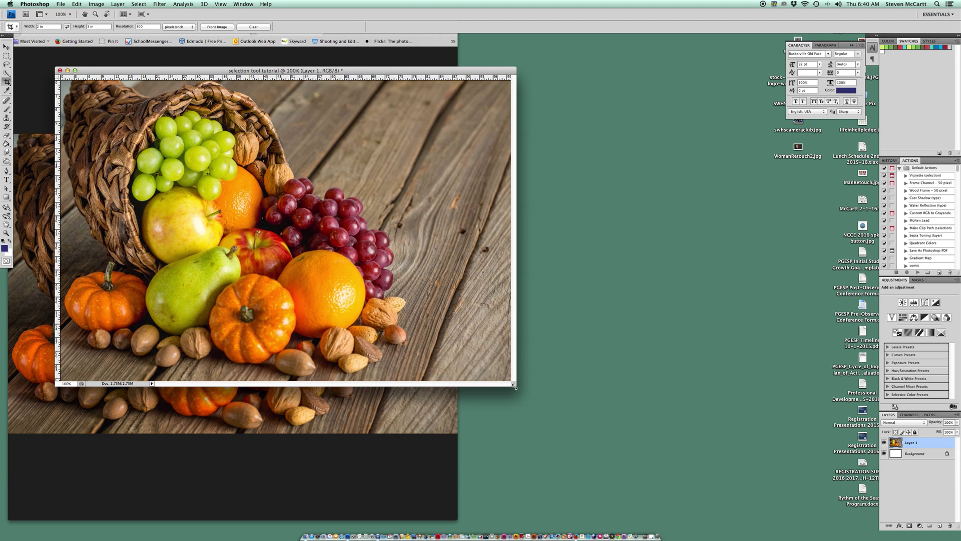
pyautogui.moveTo(210, 70); pyautogui.dragTo(170, 56)
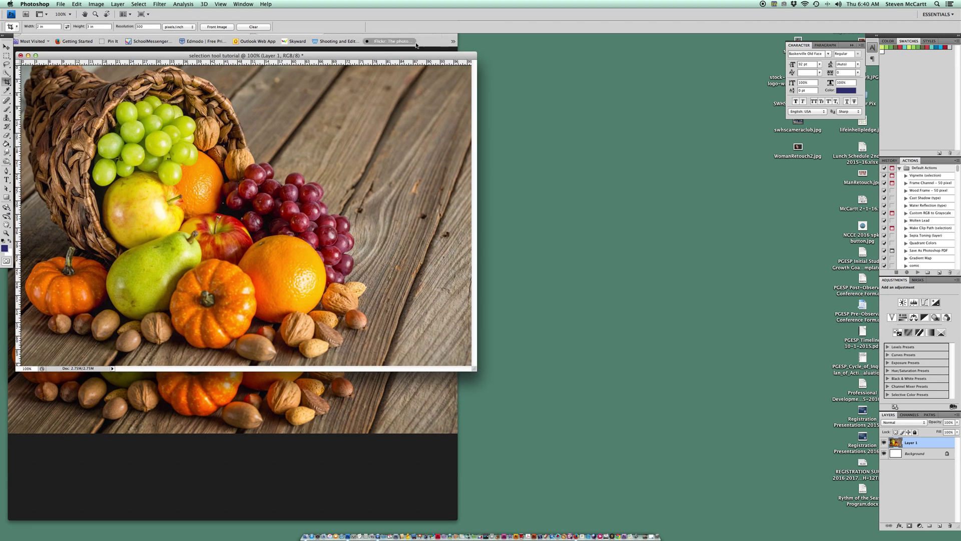
# - Place the Firefox window beside the Photoshop document and show the Quick Selection Tool article's Making Selections section
pyautogui.click(432, 42)
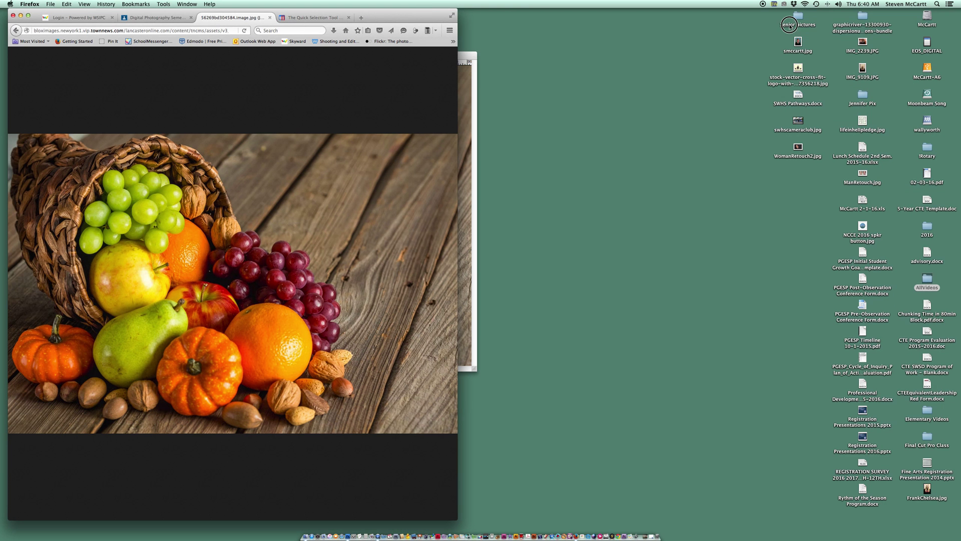
pyautogui.moveTo(392, 16); pyautogui.dragTo(867, 18)
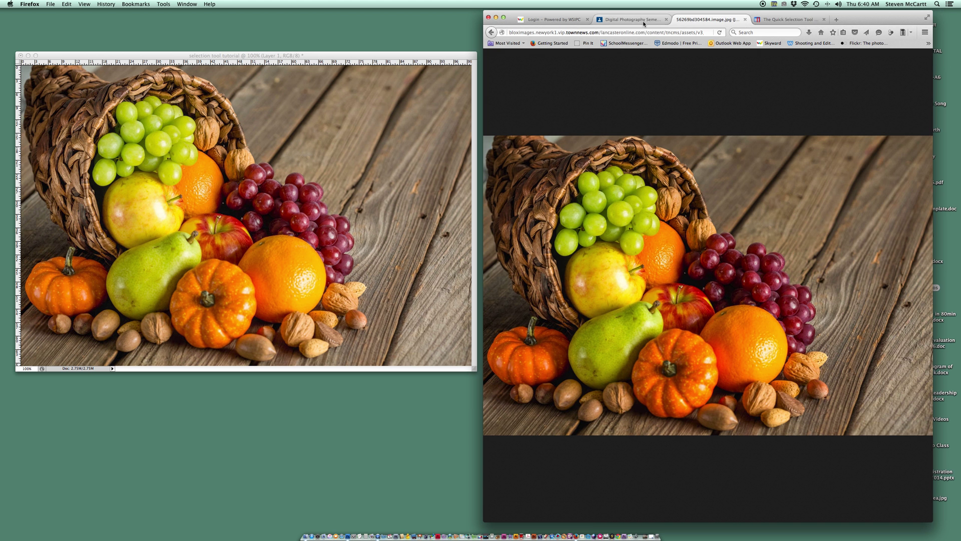
pyautogui.click(813, 21)
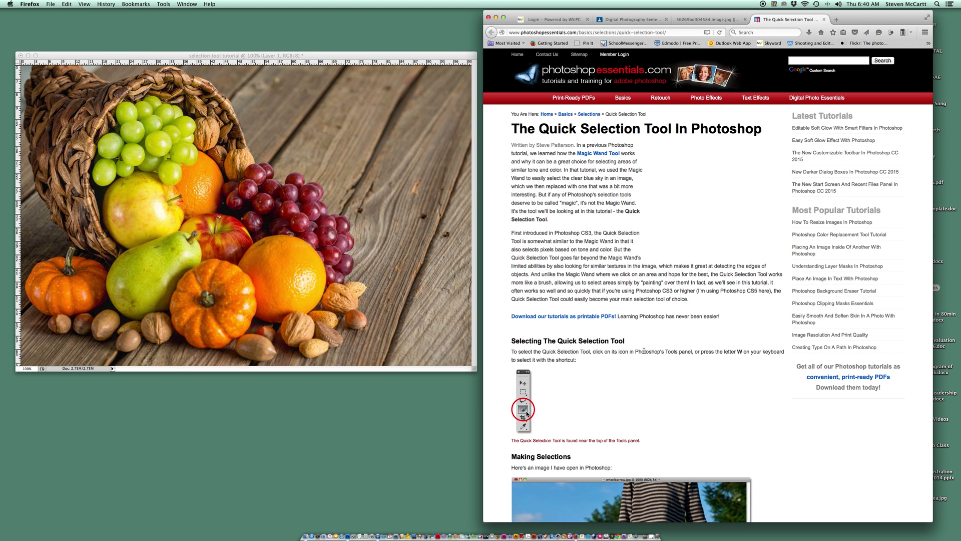
pyautogui.scroll(-5, 641, 340)
pyautogui.scroll(-3, 644, 353)
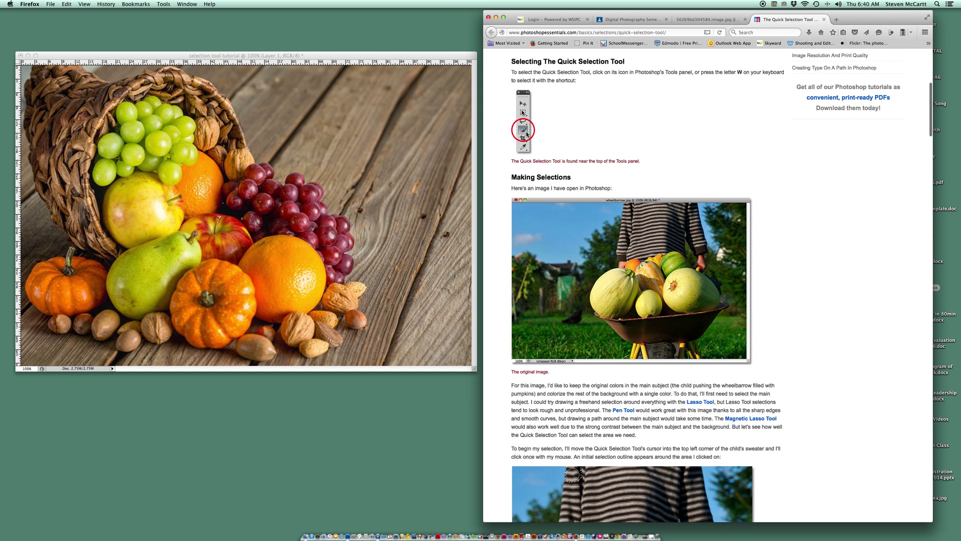
# - Return to Photoshop, activate the Quick Selection tool, and review the article's instructions on adding to a selection
pyautogui.click(203, 70)
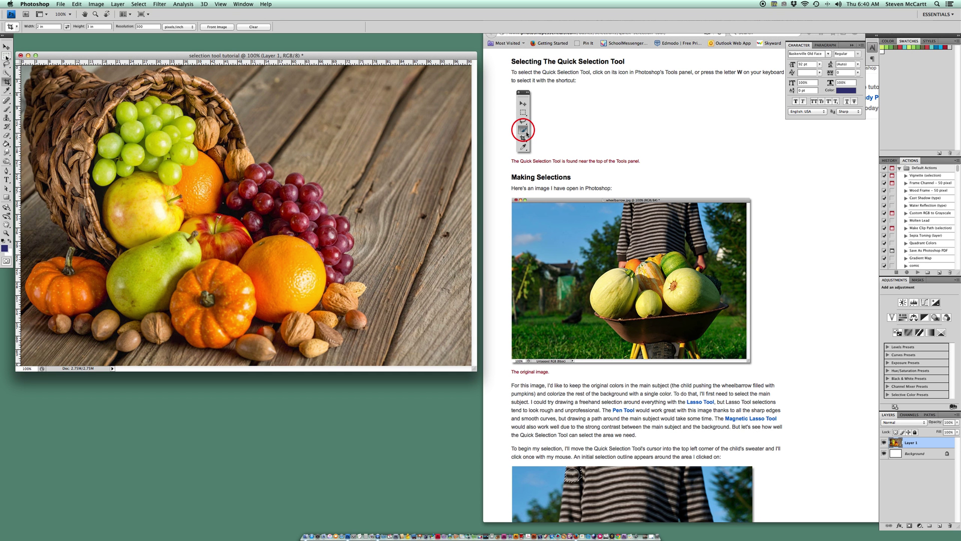
pyautogui.click(6, 73)
pyautogui.moveTo(6, 73); pyautogui.dragTo(40, 73)
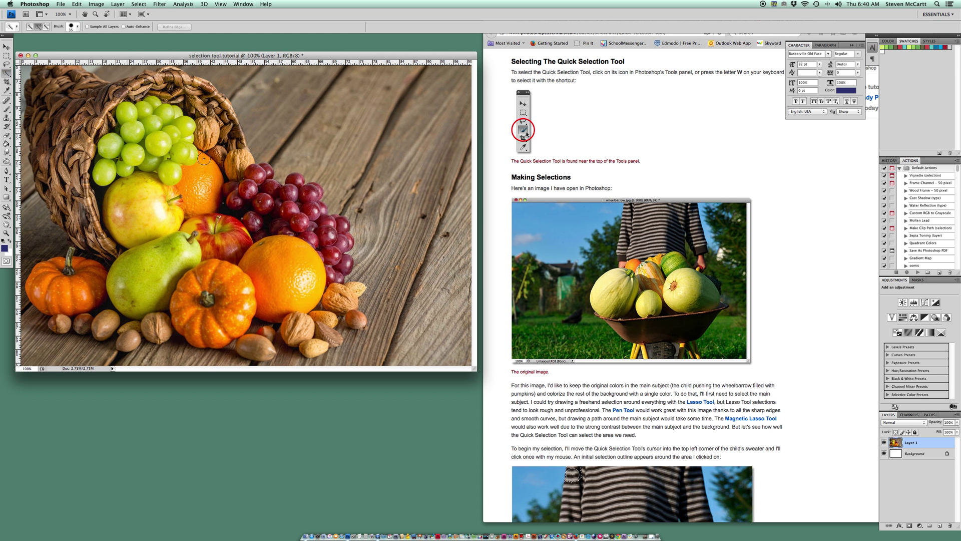
pyautogui.scroll(-8, 591, 301)
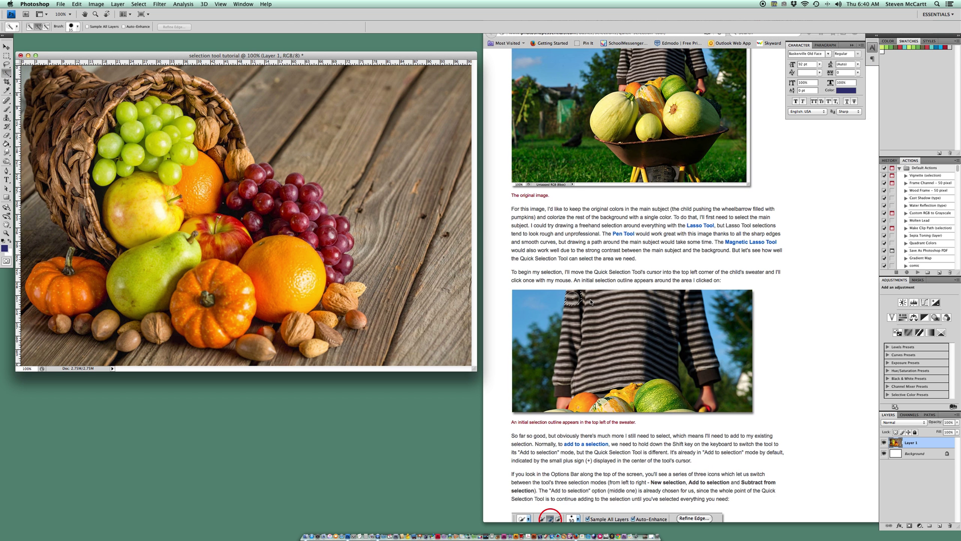
pyautogui.scroll(-3, 672, 157)
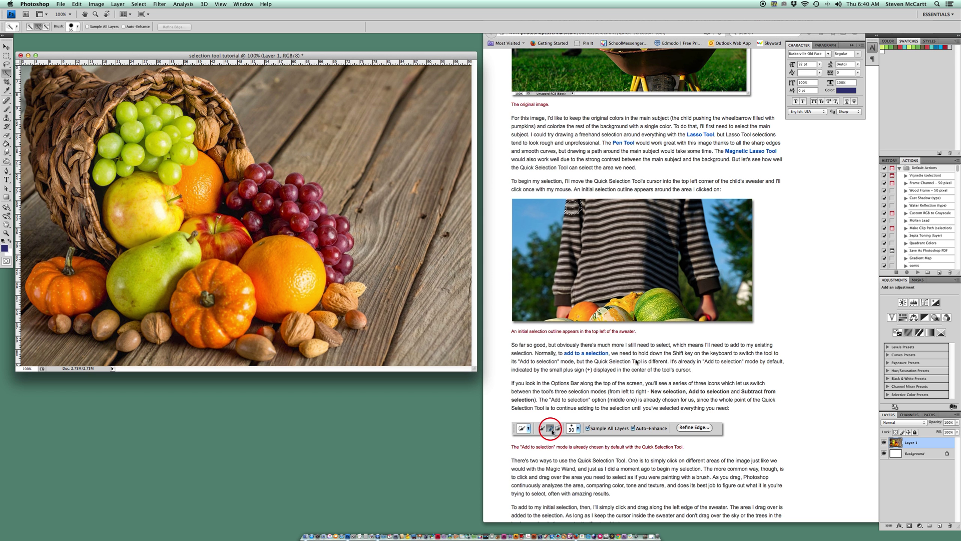
pyautogui.scroll(-2, 639, 365)
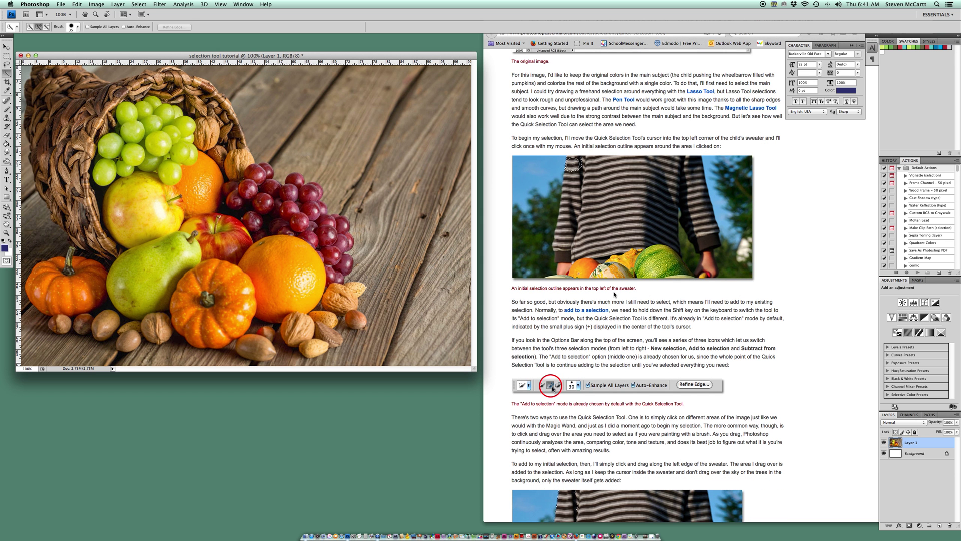
pyautogui.scroll(-8, 614, 294)
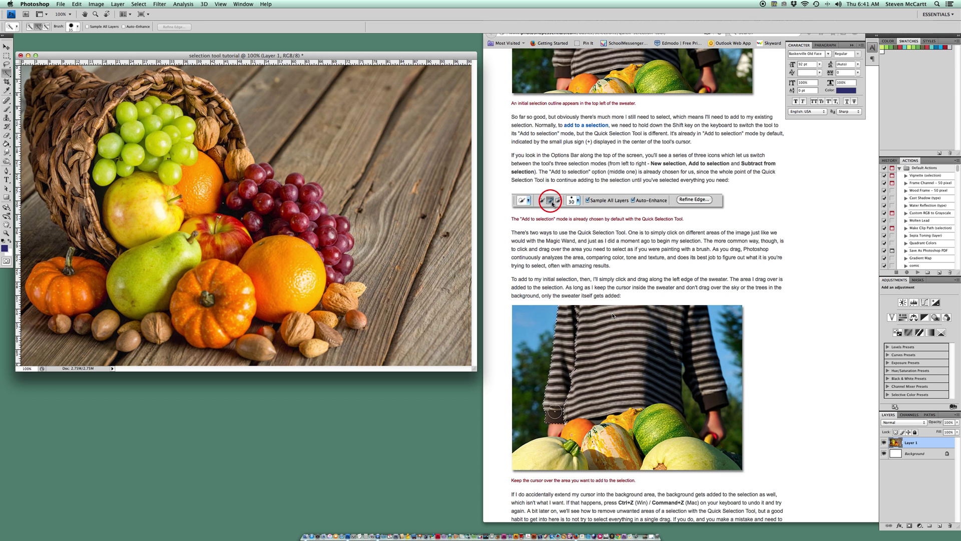
pyautogui.scroll(-5, 613, 305)
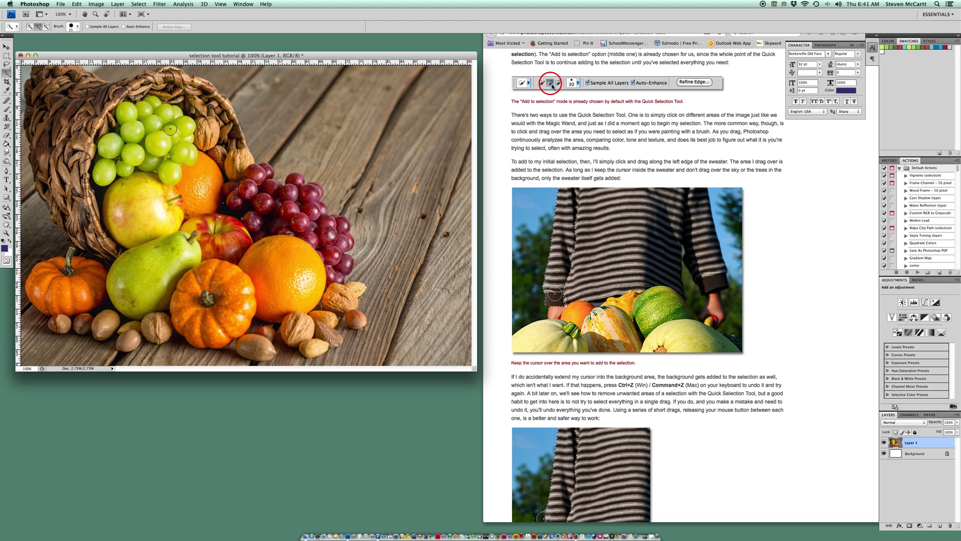
# - Paint a quick selection over the central fruit, front pumpkin and red grapes, and add the walnuts inside the basket
pyautogui.moveTo(127, 114)
pyautogui.mouseDown()
pyautogui.moveTo(169, 133)
pyautogui.moveTo(199, 186)
pyautogui.mouseUp()
pyautogui.moveTo(119, 142)
pyautogui.mouseDown()
pyautogui.moveTo(105, 175)
pyautogui.moveTo(136, 187)
pyautogui.moveTo(128, 235)
pyautogui.moveTo(170, 285)
pyautogui.moveTo(232, 297)
pyautogui.moveTo(310, 268)
pyautogui.moveTo(327, 237)
pyautogui.moveTo(336, 270)
pyautogui.moveTo(339, 227)
pyautogui.mouseUp()
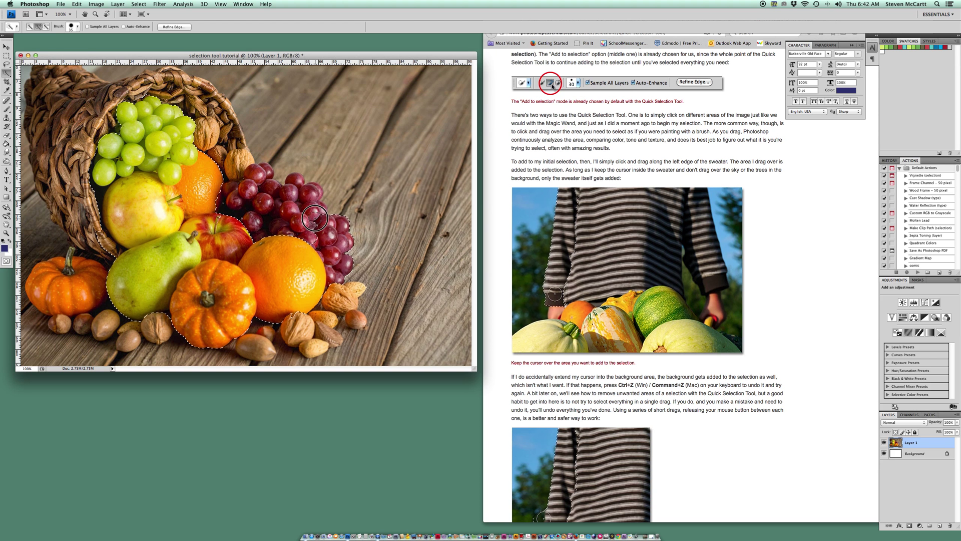
pyautogui.moveTo(307, 208); pyautogui.dragTo(312, 210)
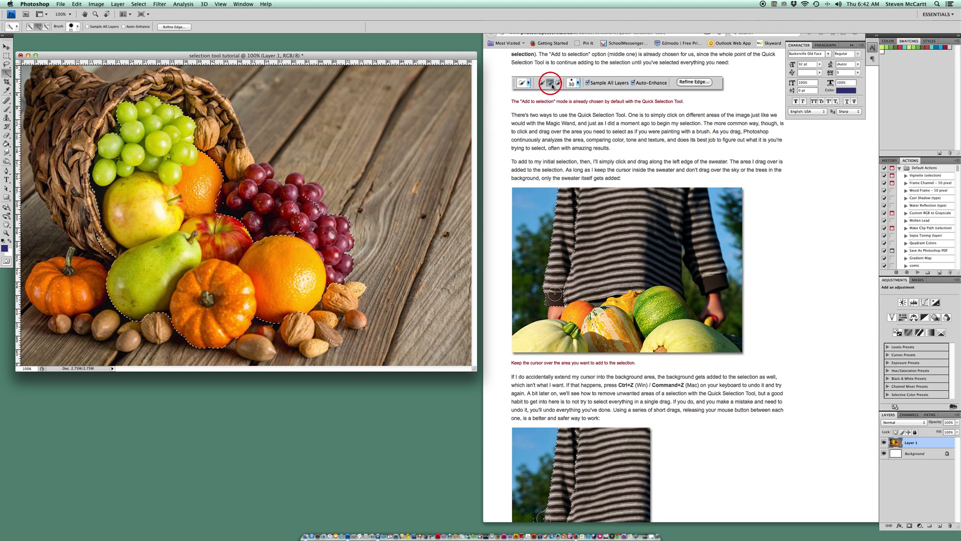
pyautogui.click(310, 202)
pyautogui.moveTo(295, 181)
pyautogui.mouseDown()
pyautogui.moveTo(252, 186)
pyautogui.moveTo(254, 173)
pyautogui.moveTo(267, 172)
pyautogui.mouseUp()
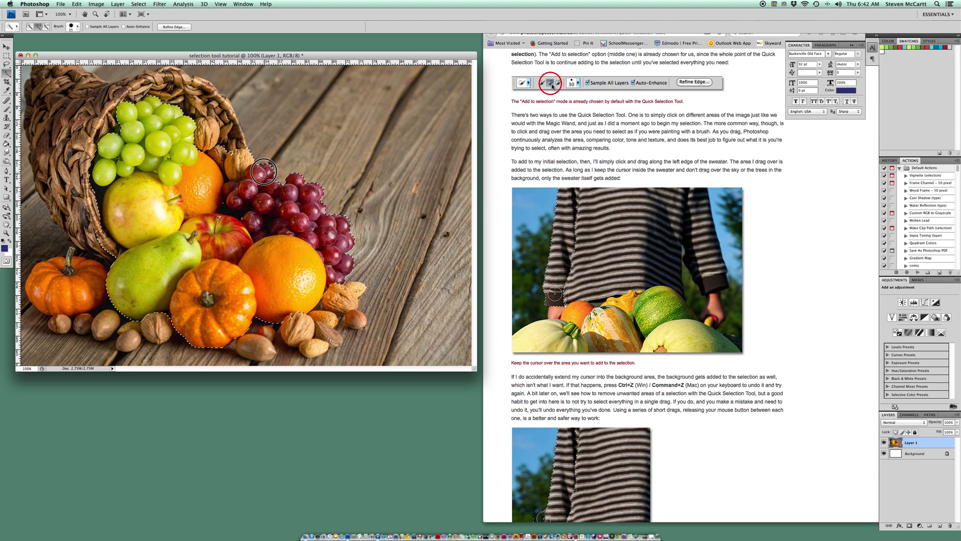
pyautogui.click(208, 136)
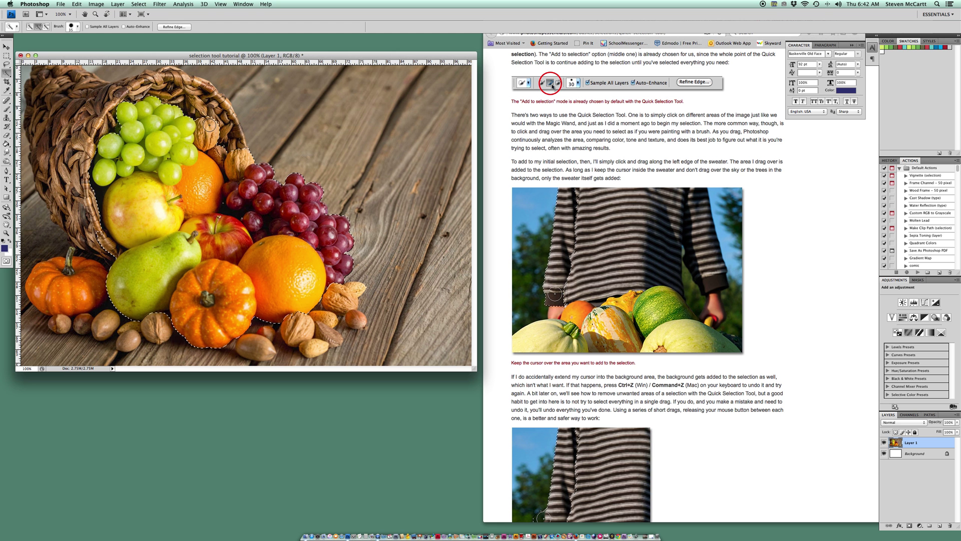
# - Add the small pumpkin beside the pear and the nuts in front of both pumpkins to the selection
pyautogui.click(69, 271)
pyautogui.click(59, 319)
pyautogui.click(81, 326)
pyautogui.click(104, 328)
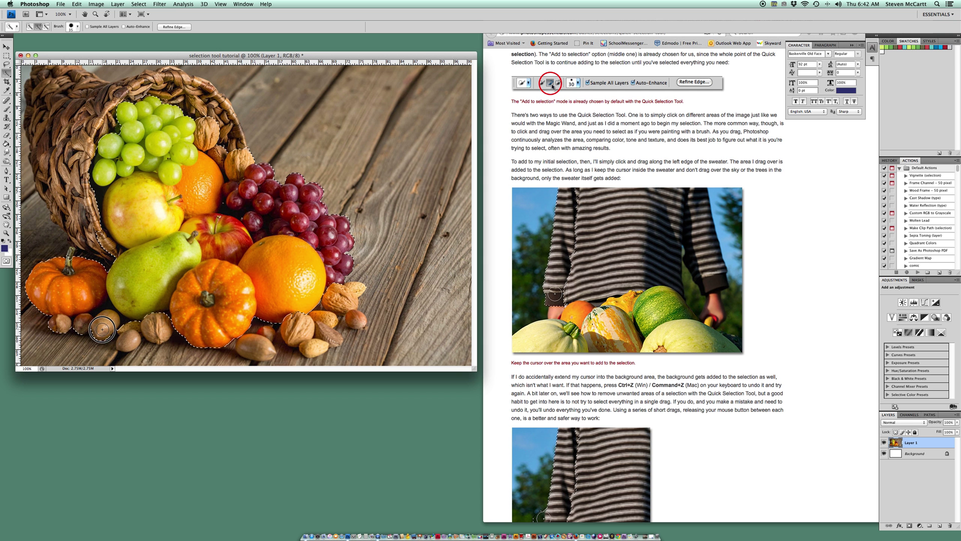
pyautogui.click(132, 328)
pyautogui.click(156, 323)
pyautogui.click(263, 353)
# - Undo the last selection stroke and subtract the wooden table area around the small pumpkin and front nuts from the selection
pyautogui.moveTo(176, 355); pyautogui.dragTo(264, 367)
pyautogui.press('super+z')
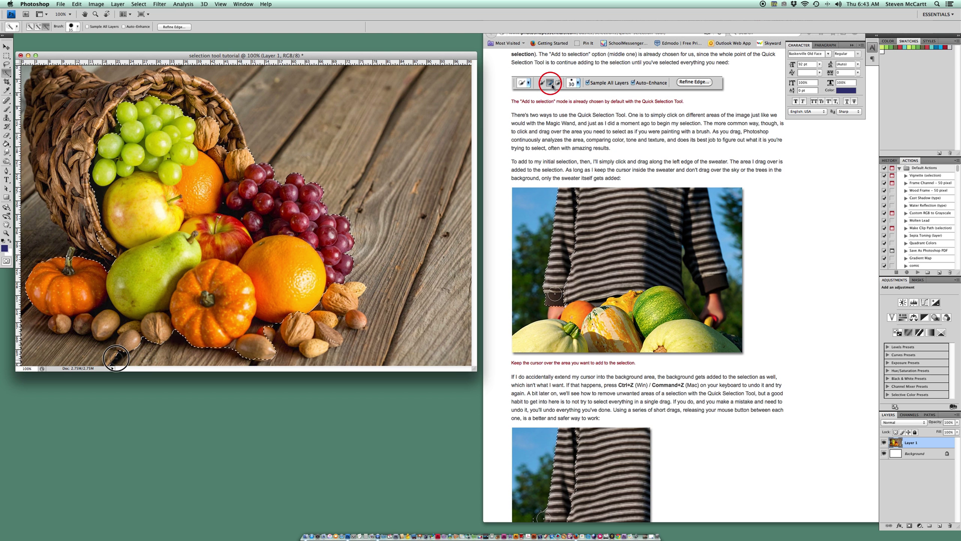
pyautogui.moveTo(116, 359); pyautogui.dragTo(80, 348)
pyautogui.click(44, 349)
pyautogui.moveTo(44, 349); pyautogui.dragTo(26, 315)
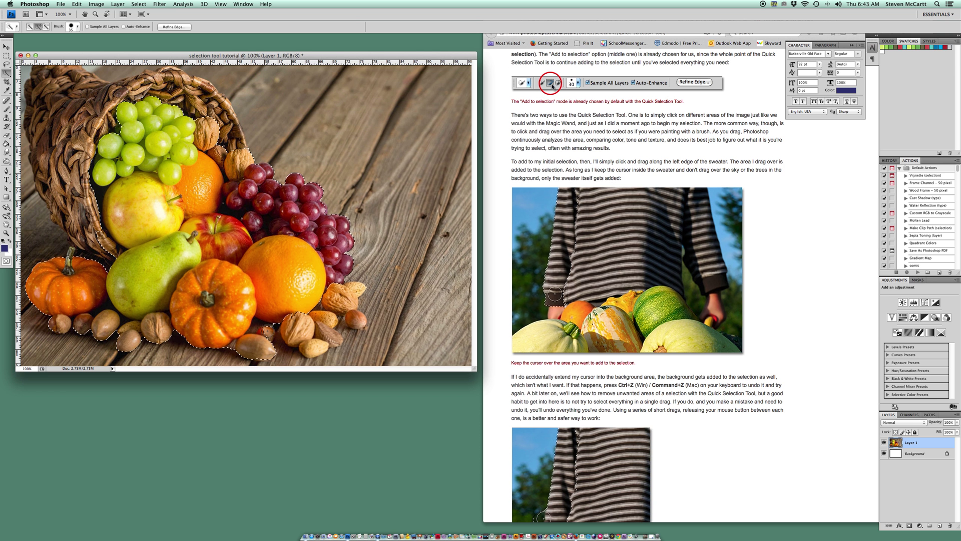
# - Add the nuts in front of and beside the large orange to the selection
pyautogui.click(268, 332)
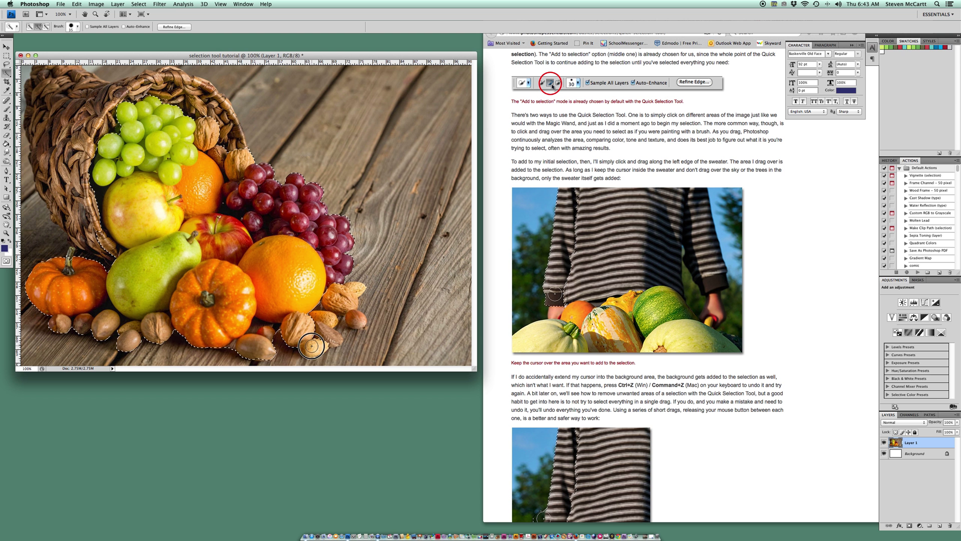
pyautogui.click(331, 338)
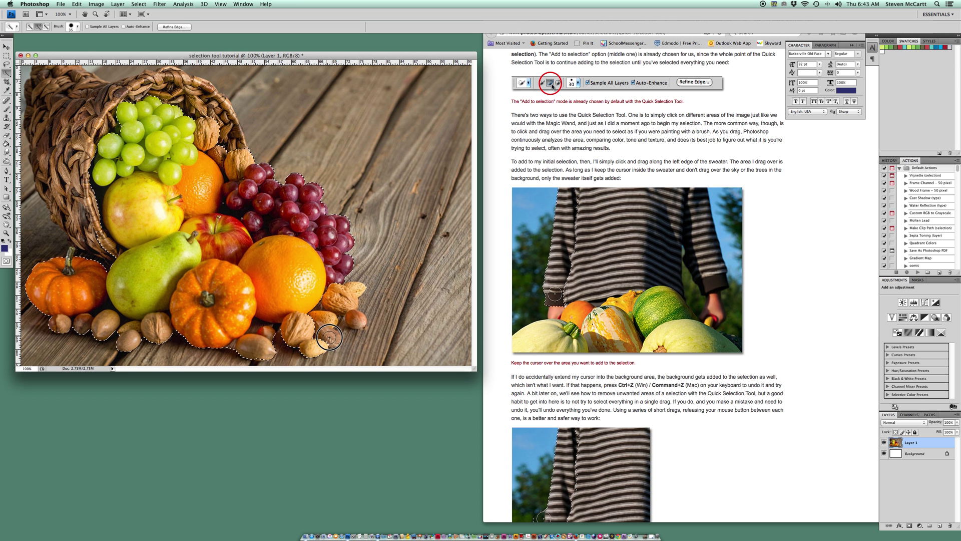
pyautogui.click(356, 320)
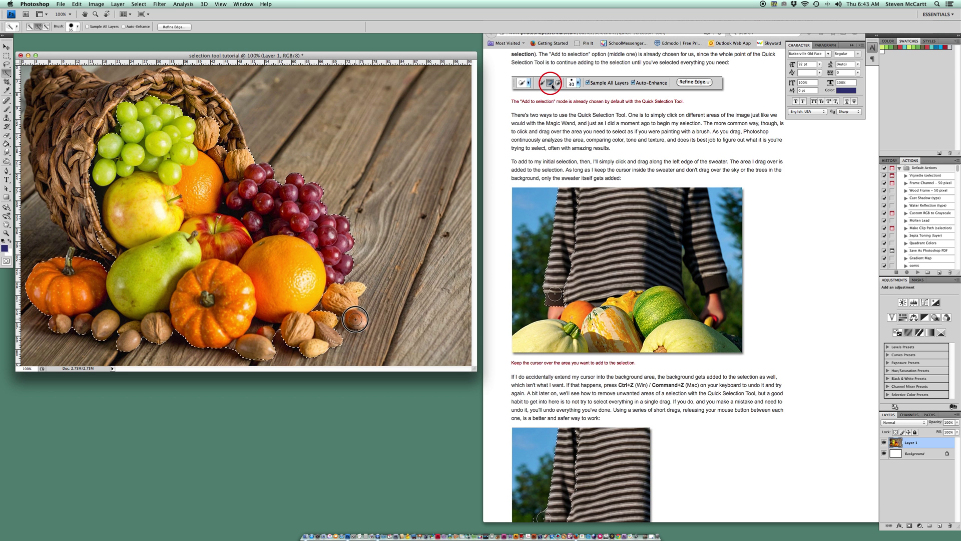
# - Add the almonds and hazelnut beside the large orange to the selection
pyautogui.click(338, 299)
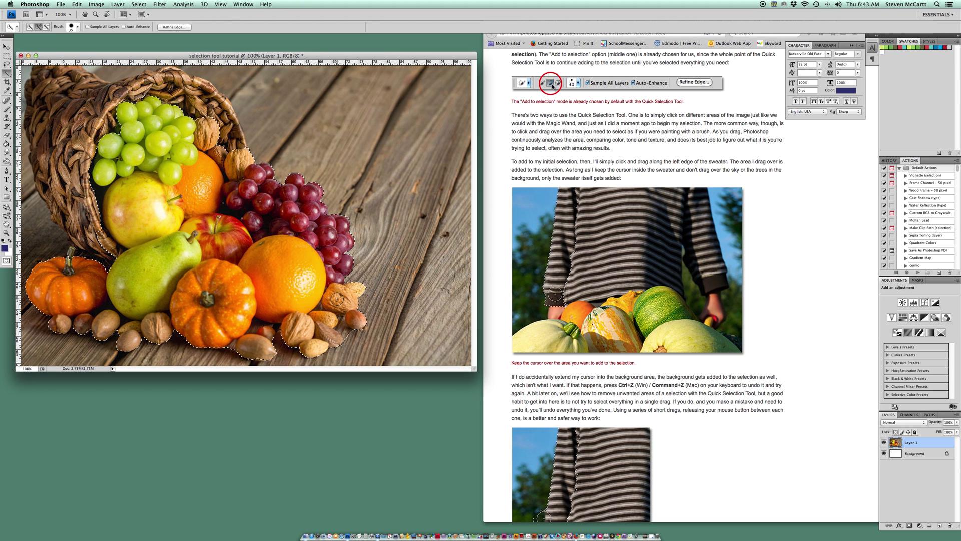
pyautogui.press('[')
pyautogui.press('[')
pyautogui.press('[')
pyautogui.click(249, 320)
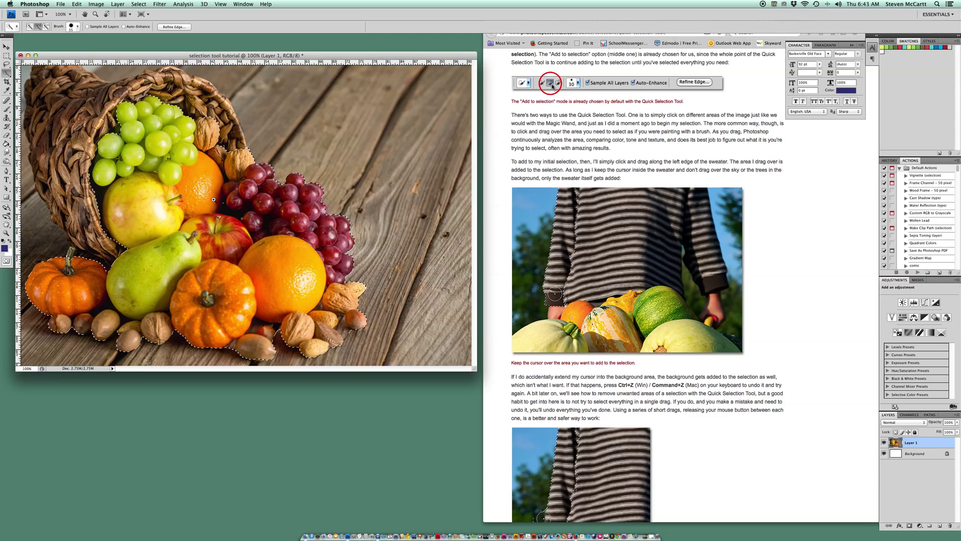
# - Subtract the strip of basket above the green grapes from the selection
pyautogui.moveTo(86, 85); pyautogui.dragTo(206, 155)
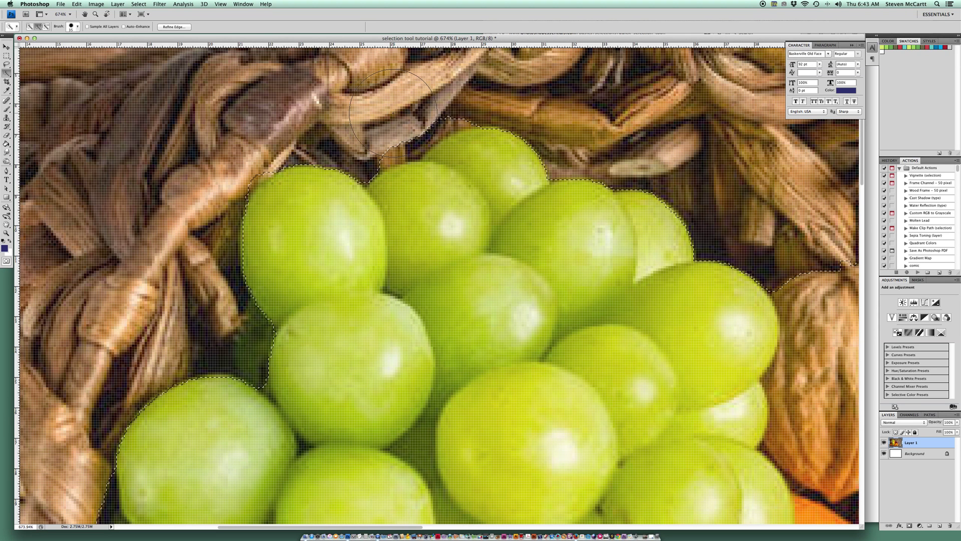
pyautogui.keyDown('alt'); pyautogui.moveTo(393, 113); pyautogui.dragTo(436, 104); pyautogui.keyUp('alt')
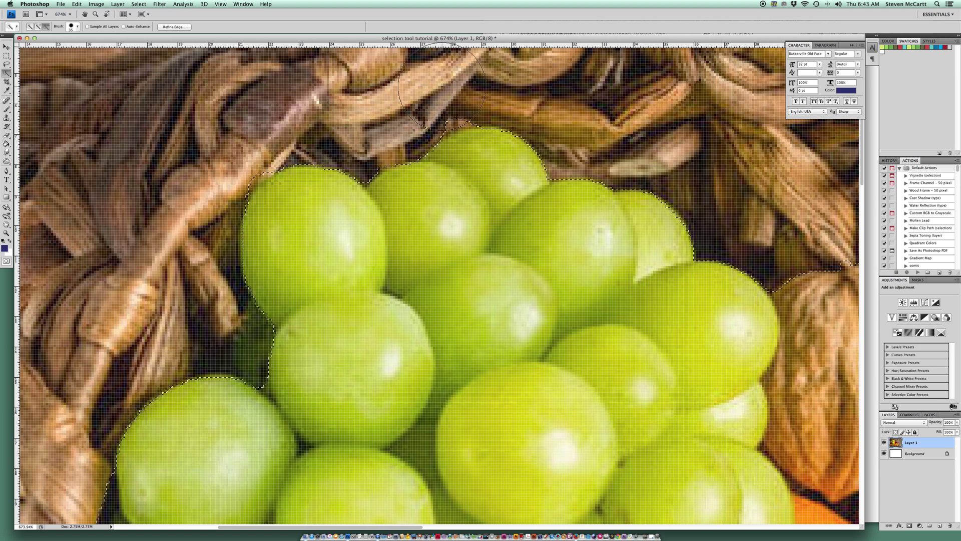
pyautogui.moveTo(442, 87); pyautogui.dragTo(448, 87)
pyautogui.click(492, 198)
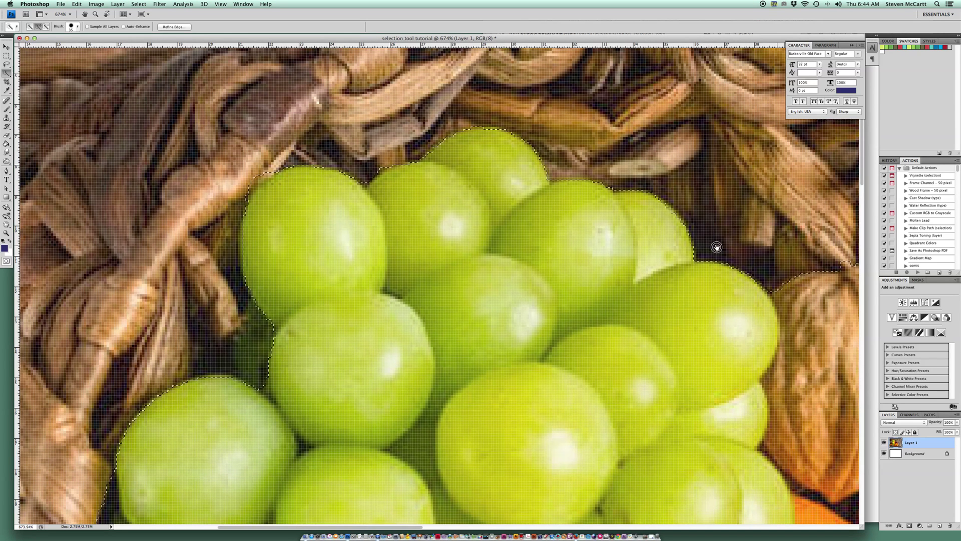
# - Subtract the basket strands above the walnut beside the green grapes from the selection
pyautogui.moveTo(717, 247); pyautogui.dragTo(477, 242)
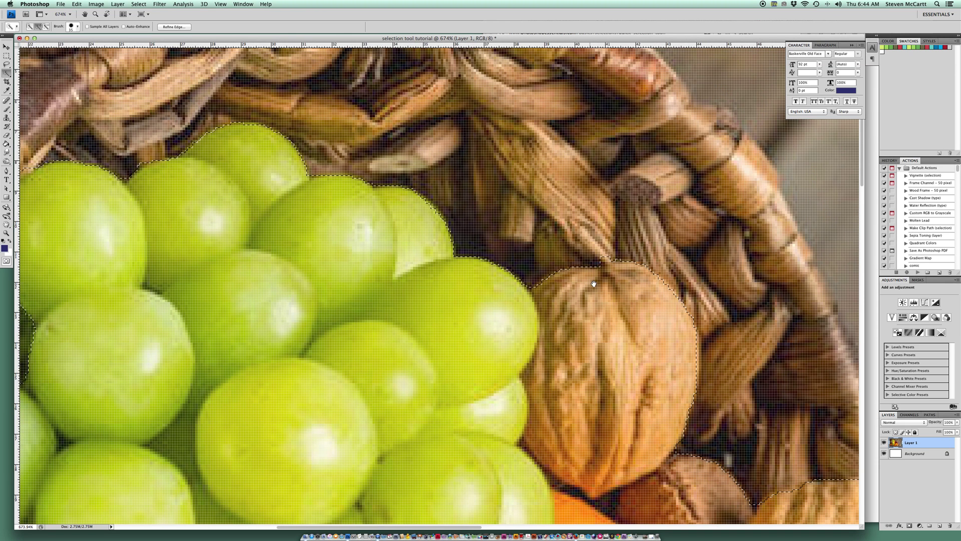
pyautogui.click(605, 217)
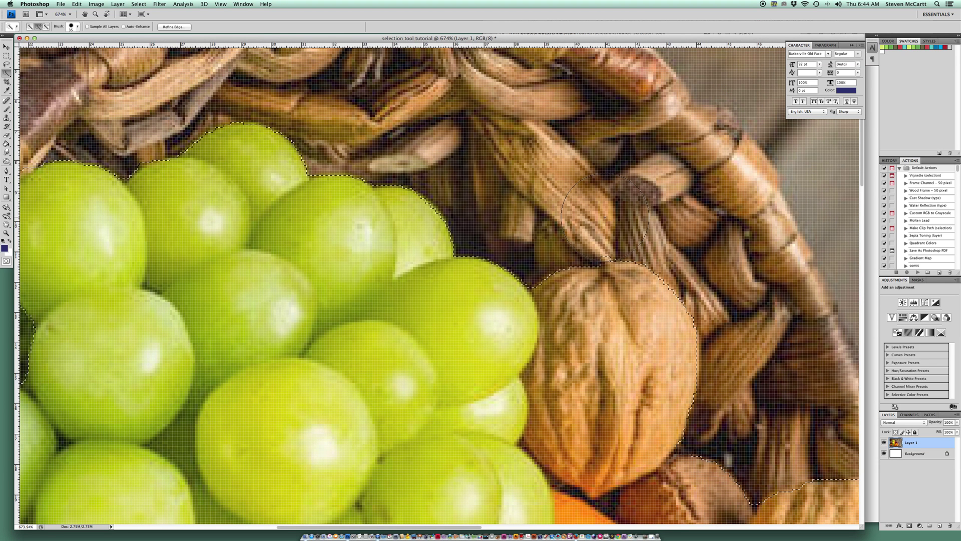
pyautogui.click(545, 189)
pyautogui.click(636, 193)
pyautogui.click(598, 215)
pyautogui.click(602, 216)
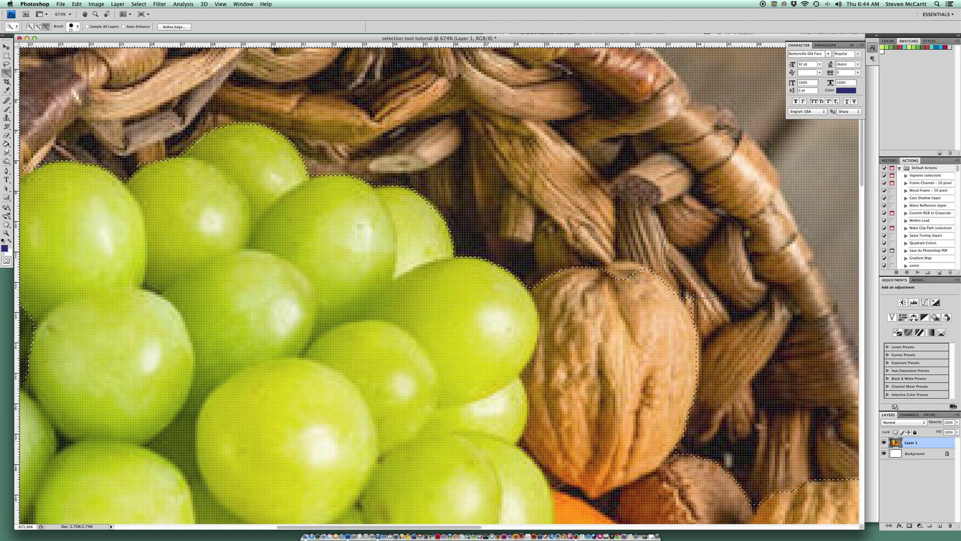
pyautogui.keyDown('alt'); pyautogui.click(701, 230); pyautogui.keyUp('alt')
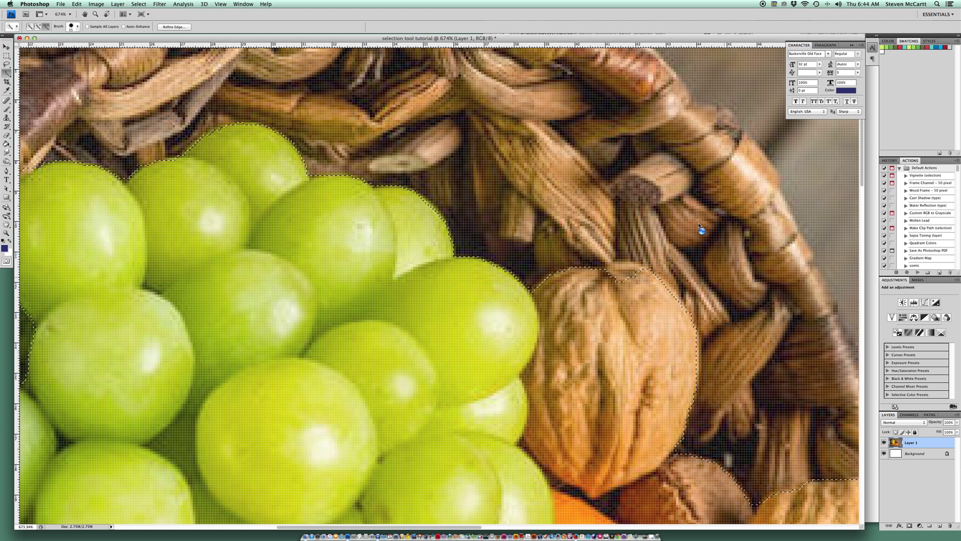
# - Add the missing top and outer edge of the walnut beside the green grapes to the selection
pyautogui.scroll(-1, 621, 314)
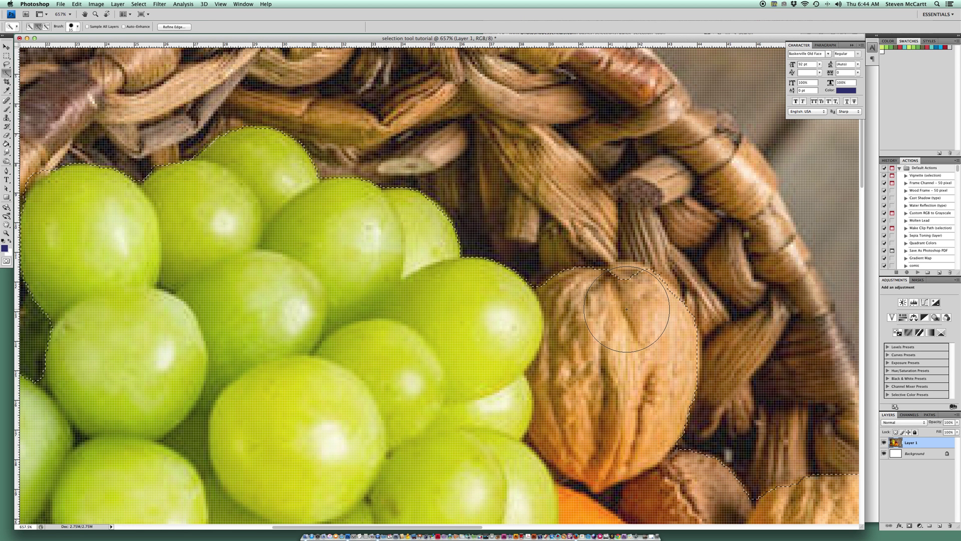
pyautogui.click(626, 309)
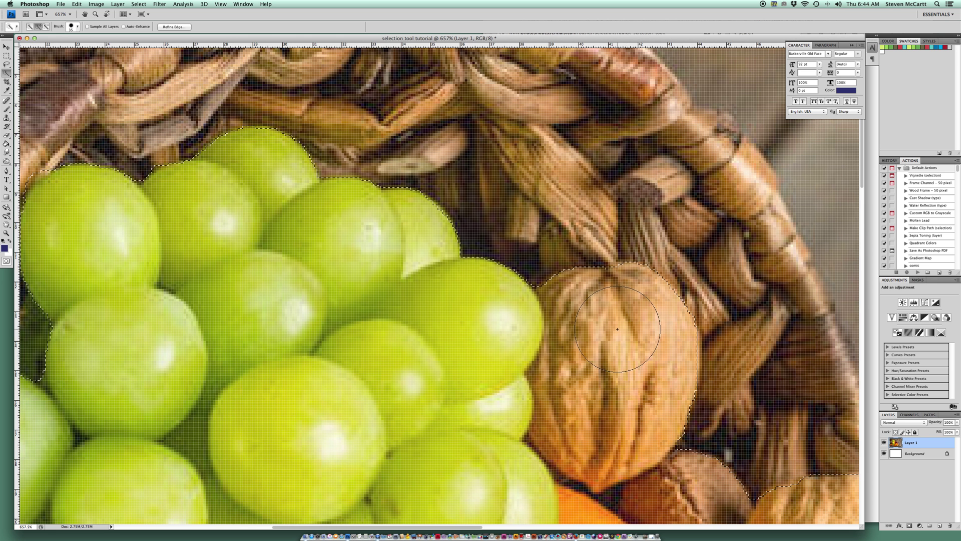
pyautogui.moveTo(684, 360)
pyautogui.mouseDown()
pyautogui.moveTo(555, 299)
pyautogui.moveTo(496, 284)
pyautogui.mouseUp()
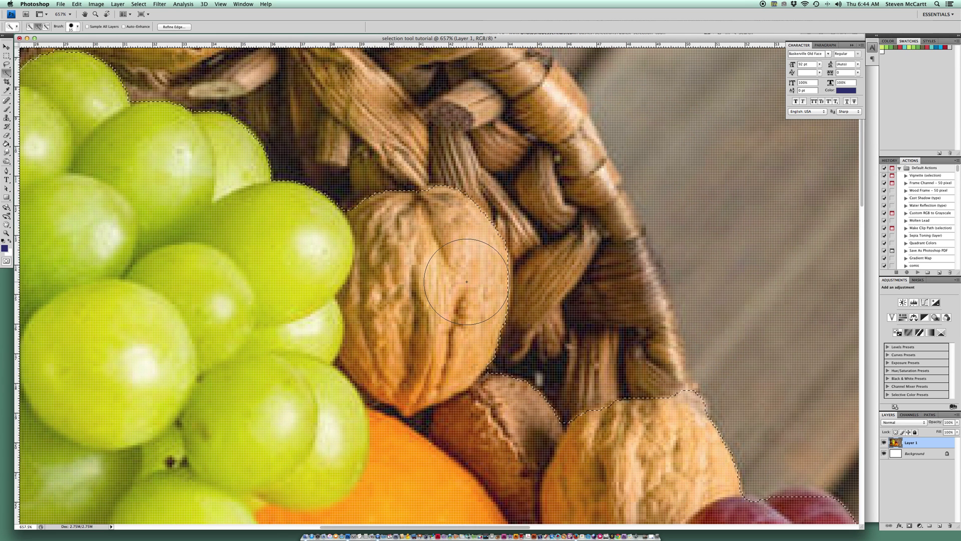
pyautogui.click(469, 278)
# - Subtract the bit of basket rim above the walnut beside the red grapes from the selection
pyautogui.press('space')
pyautogui.moveTo(716, 362); pyautogui.dragTo(713, 364)
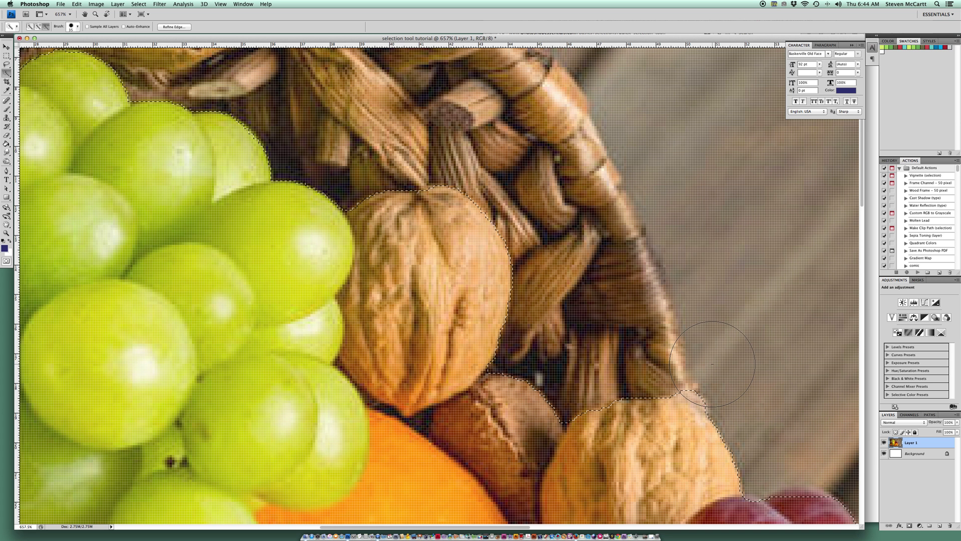
pyautogui.click(713, 364)
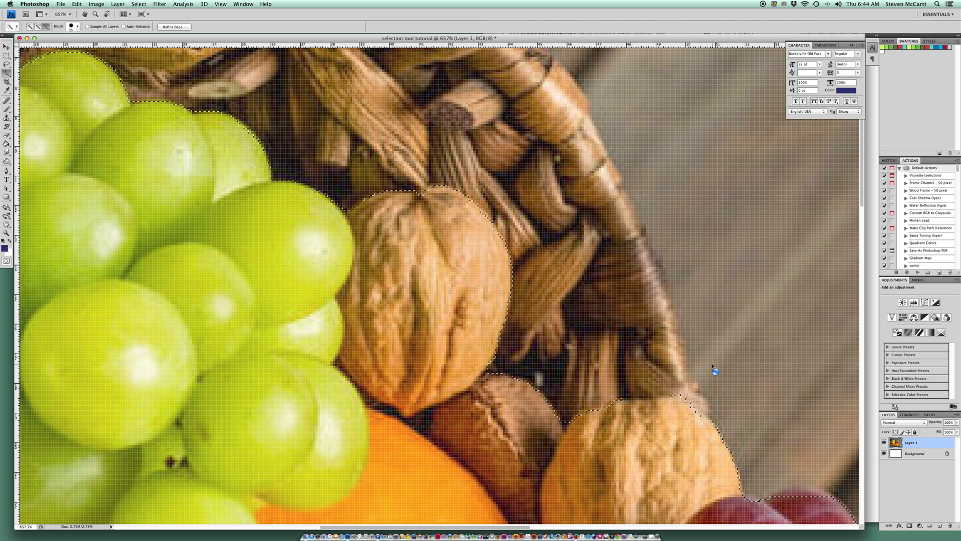
pyautogui.keyDown('alt'); pyautogui.click(686, 355); pyautogui.keyUp('alt')
# - Add the missed outer edges of the red grapes along the wooden background to the selection
pyautogui.press('space')
pyautogui.moveTo(549, 364); pyautogui.dragTo(395, 298)
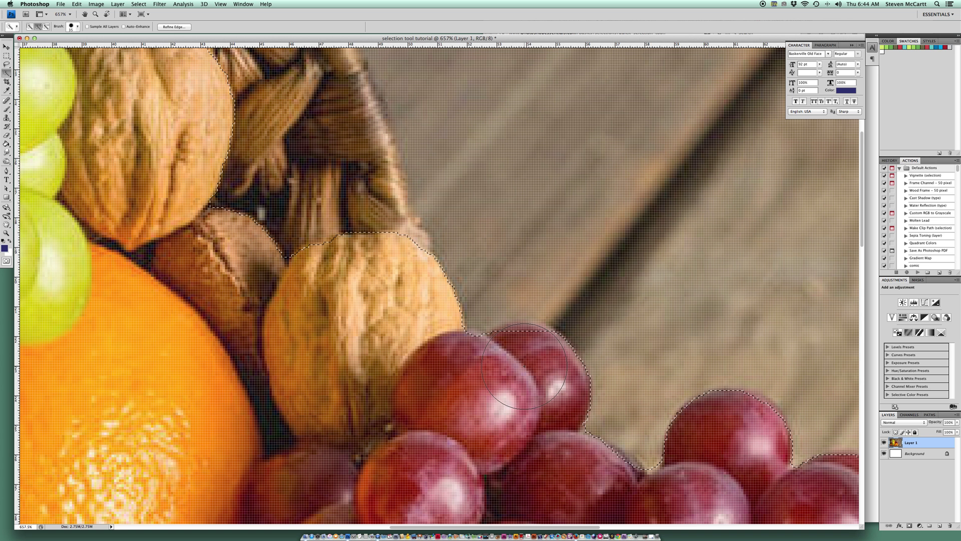
pyautogui.click(524, 366)
pyautogui.moveTo(647, 376); pyautogui.dragTo(493, 296)
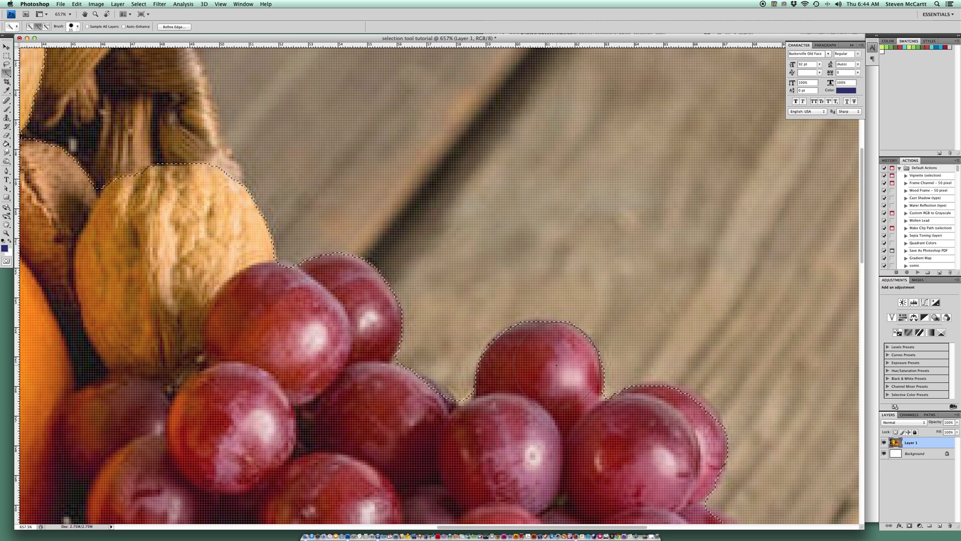
pyautogui.moveTo(672, 433); pyautogui.dragTo(672, 432)
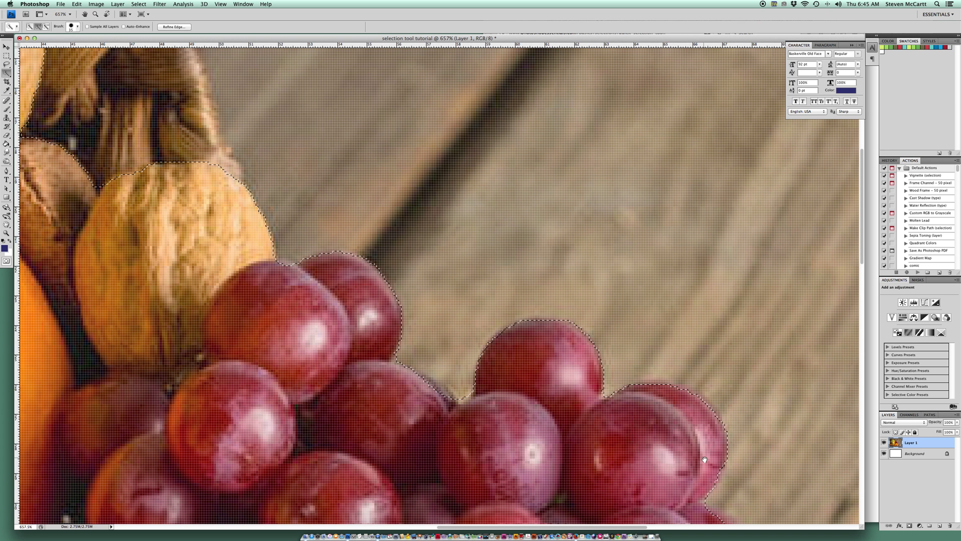
pyautogui.moveTo(705, 459); pyautogui.dragTo(455, 200)
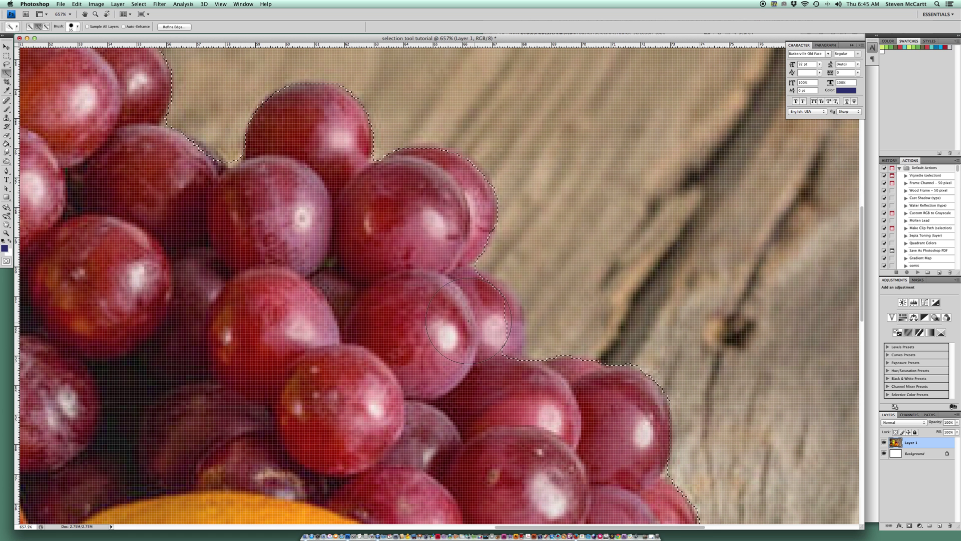
pyautogui.click(470, 319)
# - Set the selection brush diameter to 16 px and clean up the notch of wood between the outer red grapes
pyautogui.click(78, 27)
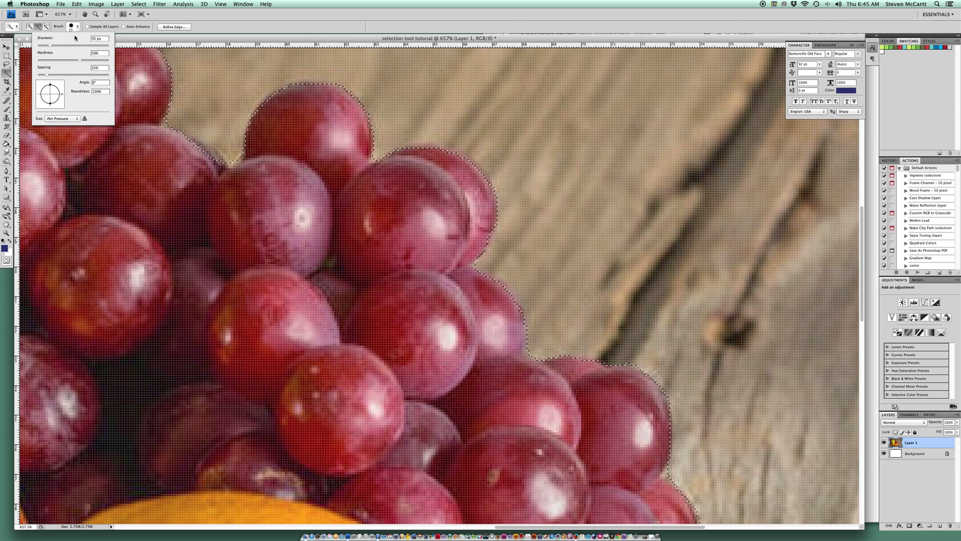
pyautogui.moveTo(51, 46); pyautogui.dragTo(42, 47)
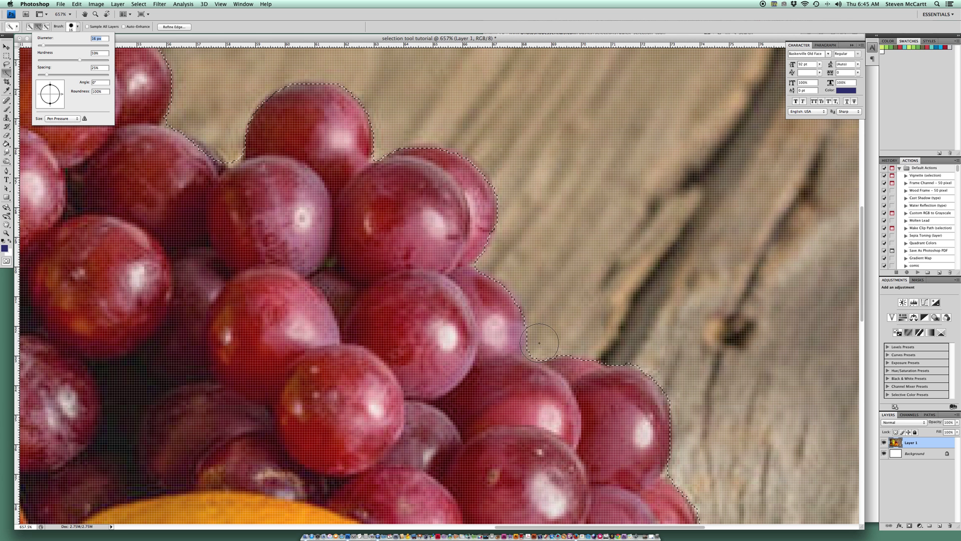
pyautogui.click(542, 342)
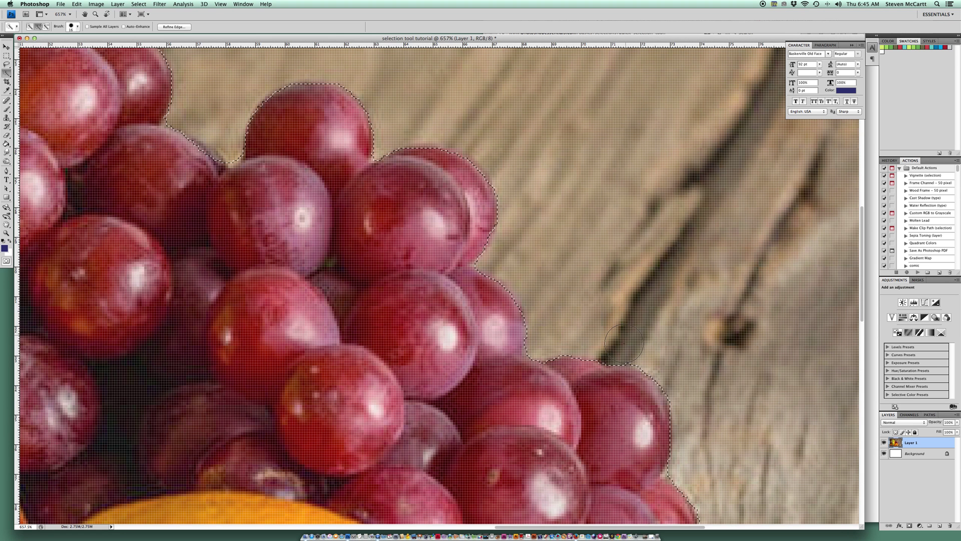
# - Set the selection brush diameter to 11 px and subtract the wood between the lower outer red grapes
pyautogui.scroll(-5, 462, 251)
pyautogui.hscroll(5, 461, 251)
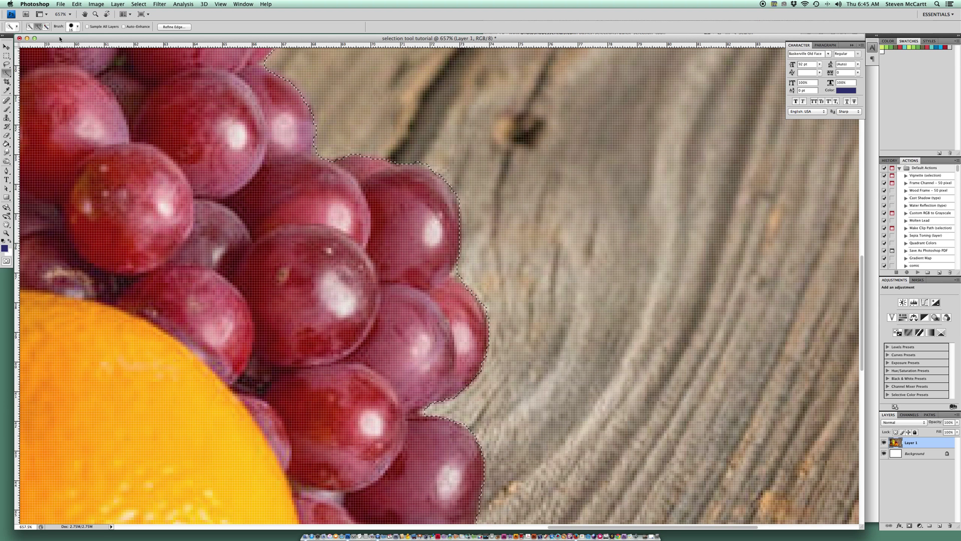
pyautogui.click(78, 28)
pyautogui.moveTo(44, 47); pyautogui.dragTo(41, 46)
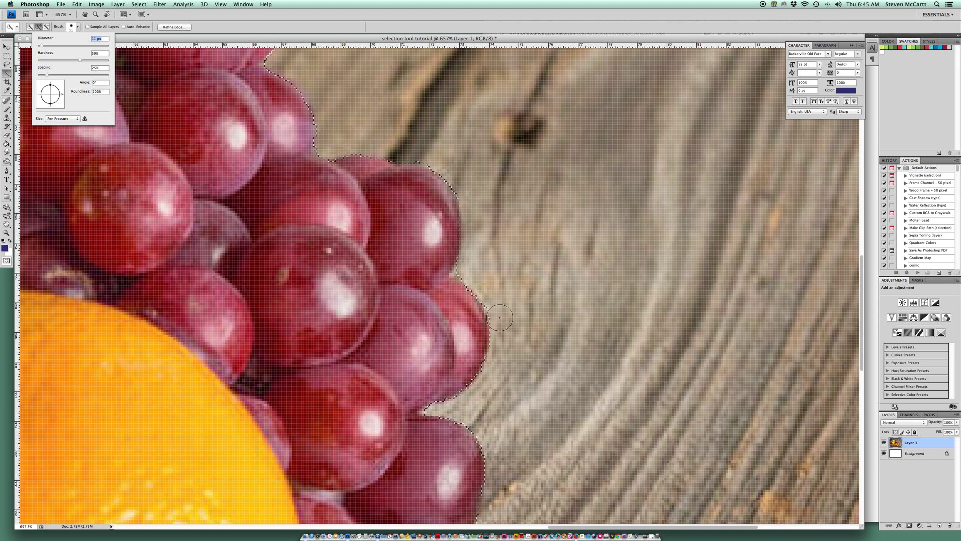
pyautogui.keyDown('alt'); pyautogui.click(467, 270); pyautogui.keyUp('alt')
pyautogui.keyDown('alt'); pyautogui.click(467, 271); pyautogui.keyUp('alt')
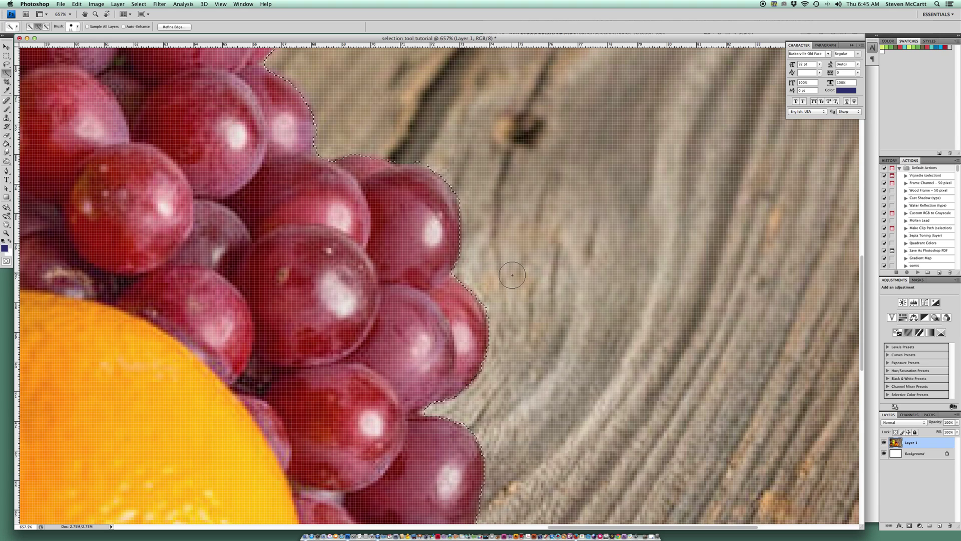
# - Subtract the wood between the hazelnut, the speckled almond and the dark nut from the selection
pyautogui.moveTo(487, 455); pyautogui.dragTo(482, 225)
pyautogui.moveTo(356, 439); pyautogui.dragTo(441, 248)
pyautogui.moveTo(457, 420)
pyautogui.mouseDown()
pyautogui.moveTo(463, 405)
pyautogui.moveTo(430, 241)
pyautogui.mouseUp()
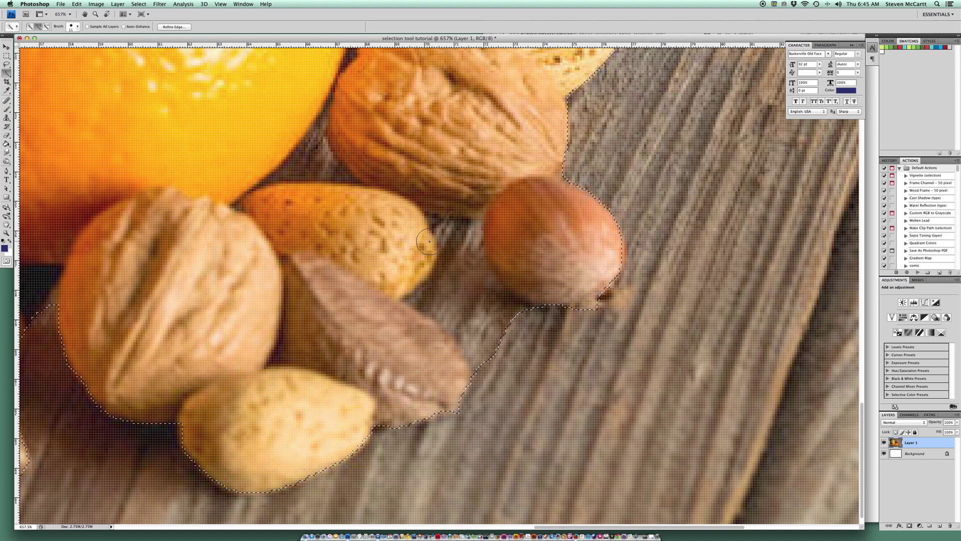
pyautogui.press('alt')
pyautogui.moveTo(497, 347)
pyautogui.mouseDown()
pyautogui.moveTo(445, 293)
pyautogui.moveTo(456, 241)
pyautogui.mouseUp()
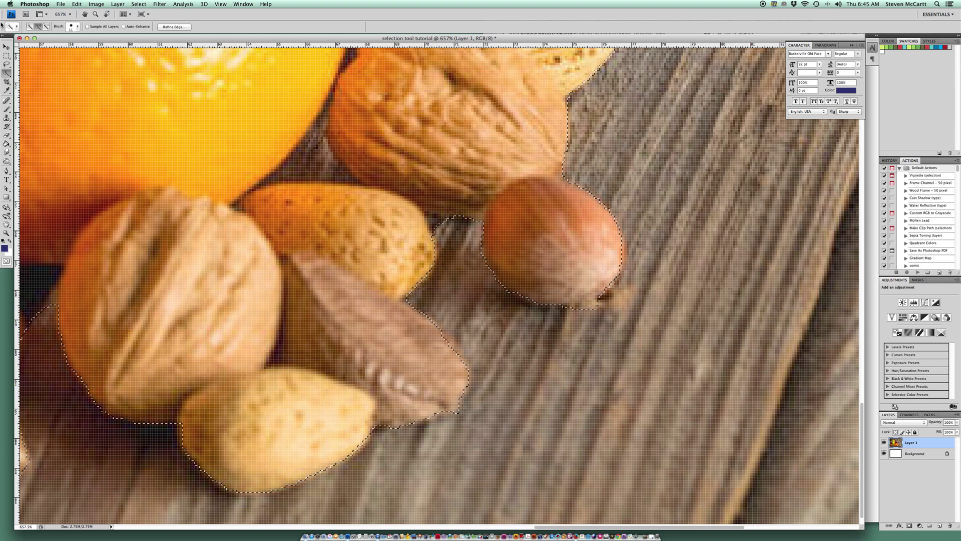
# - Reduce the selection brush diameter further and subtract the wooden gap between the large orange, the almond and the walnut
pyautogui.click(38, 28)
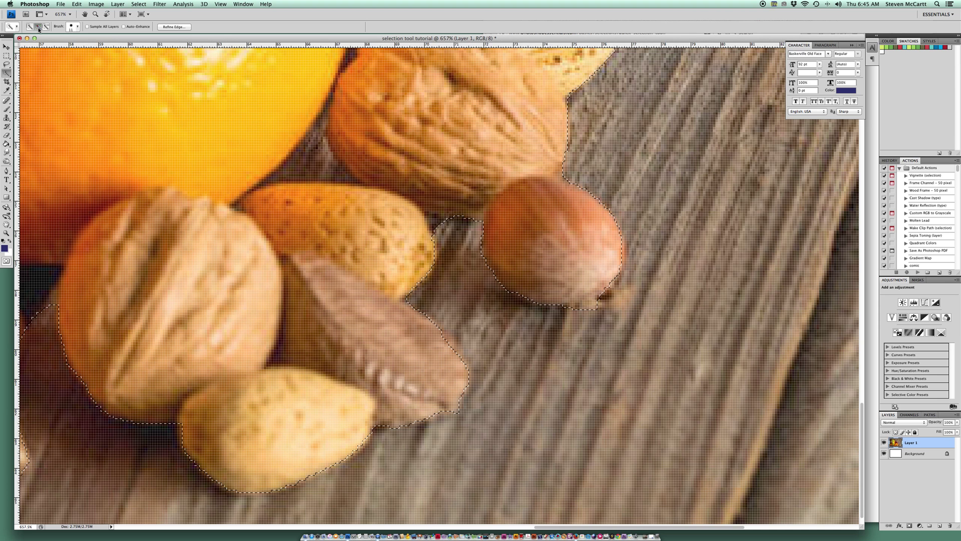
pyautogui.click(73, 30)
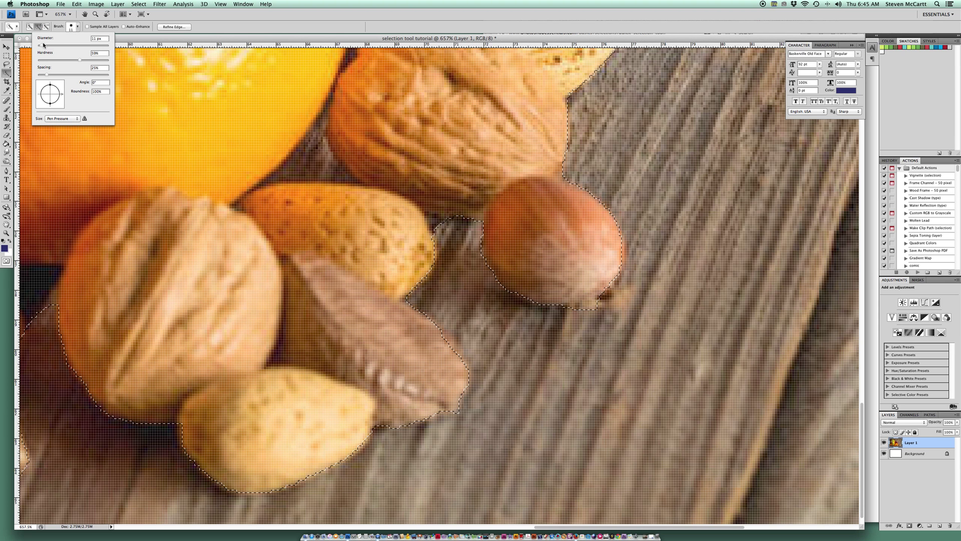
pyautogui.moveTo(42, 45); pyautogui.dragTo(39, 46)
pyautogui.keyDown('alt'); pyautogui.click(441, 227); pyautogui.keyUp('alt')
pyautogui.keyDown('alt'); pyautogui.click(308, 163); pyautogui.keyUp('alt')
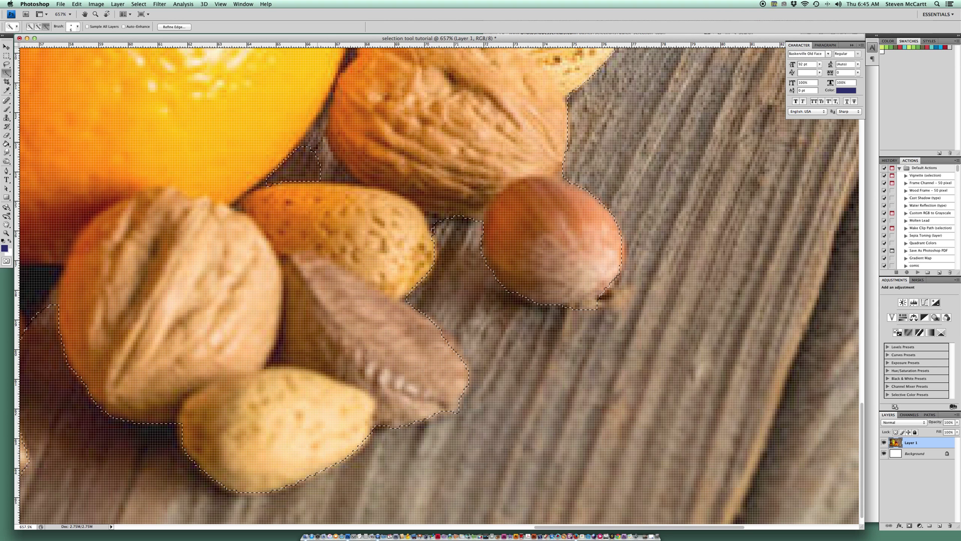
pyautogui.keyDown('alt'); pyautogui.click(331, 171); pyautogui.keyUp('alt')
pyautogui.moveTo(333, 170); pyautogui.dragTo(332, 162)
pyautogui.press(']')
pyautogui.keyDown('alt'); pyautogui.click(319, 124); pyautogui.keyUp('alt')
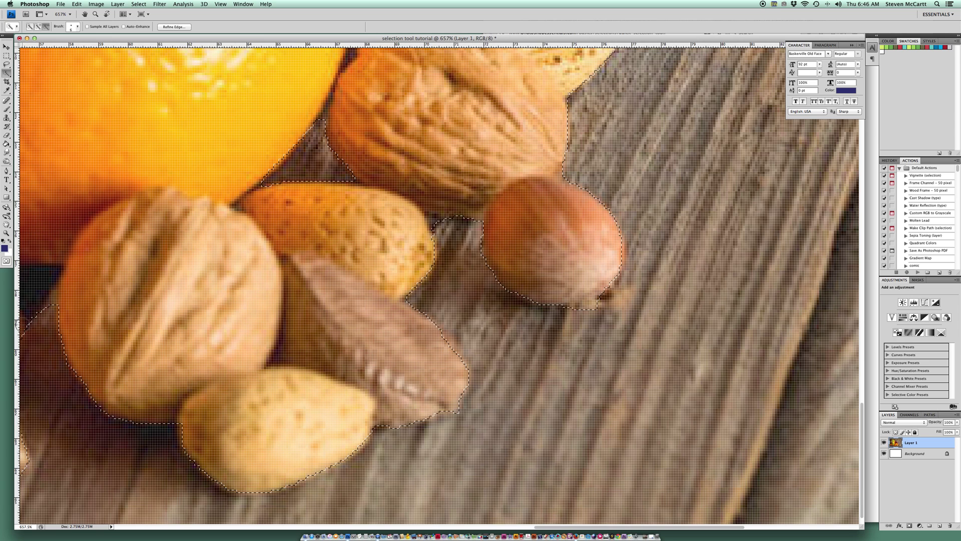
# - Subtract the dark gap beneath the large orange, between the front walnut and the small reddish nut
pyautogui.press('h')
pyautogui.moveTo(456, 299); pyautogui.dragTo(306, 305)
pyautogui.press('h')
pyautogui.click(303, 305)
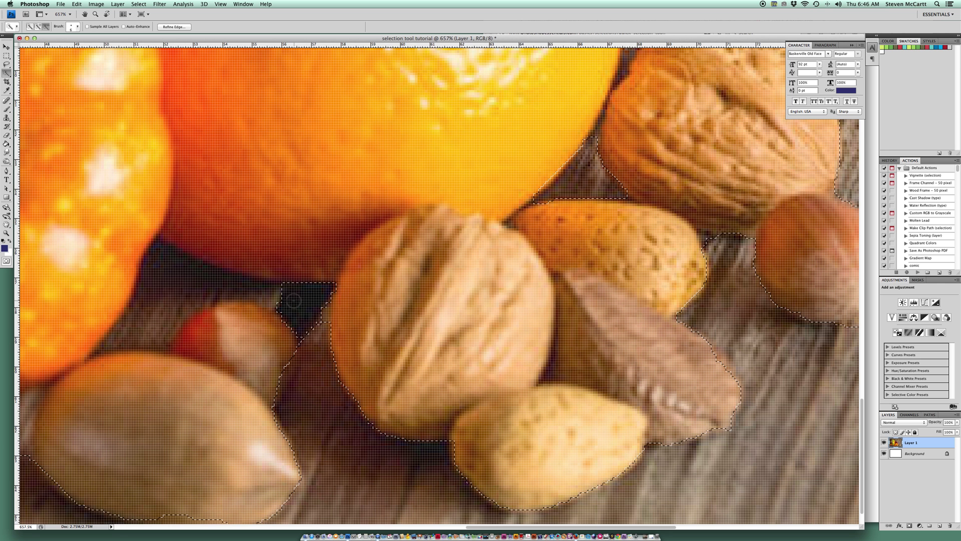
pyautogui.moveTo(311, 334)
pyautogui.mouseDown()
pyautogui.moveTo(313, 322)
pyautogui.moveTo(282, 298)
pyautogui.moveTo(178, 280)
pyautogui.moveTo(175, 289)
pyautogui.moveTo(300, 325)
pyautogui.moveTo(330, 314)
pyautogui.moveTo(393, 313)
pyautogui.mouseUp()
# - Subtract the dark shadow beneath the pear, above the almond and the round nut, from the selection
pyautogui.press('h')
pyautogui.moveTo(204, 398); pyautogui.dragTo(228, 358)
pyautogui.moveTo(129, 407)
pyautogui.mouseDown()
pyautogui.moveTo(245, 380)
pyautogui.moveTo(343, 388)
pyautogui.moveTo(432, 419)
pyautogui.moveTo(150, 253)
pyautogui.moveTo(451, 326)
pyautogui.moveTo(198, 340)
pyautogui.mouseUp()
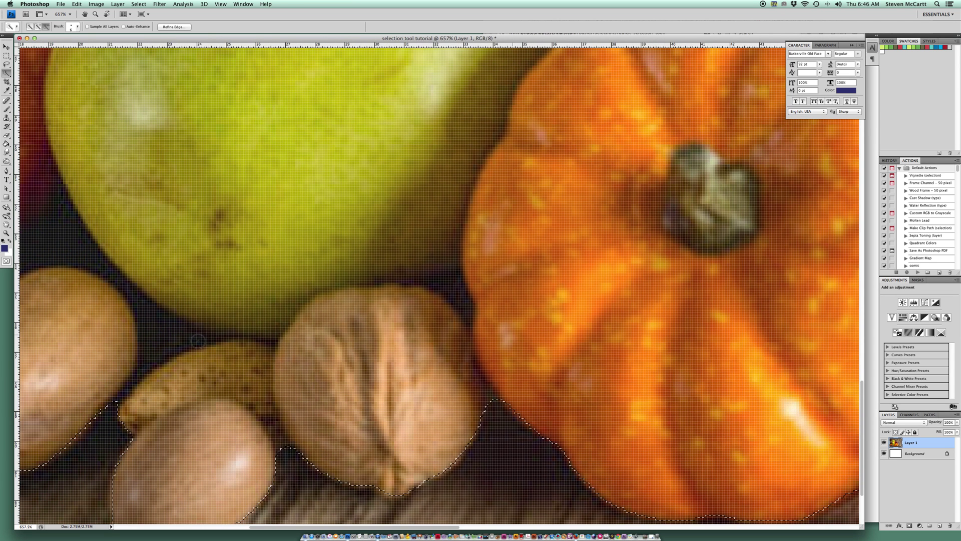
pyautogui.click(168, 337)
pyautogui.click(116, 276)
pyautogui.click(61, 237)
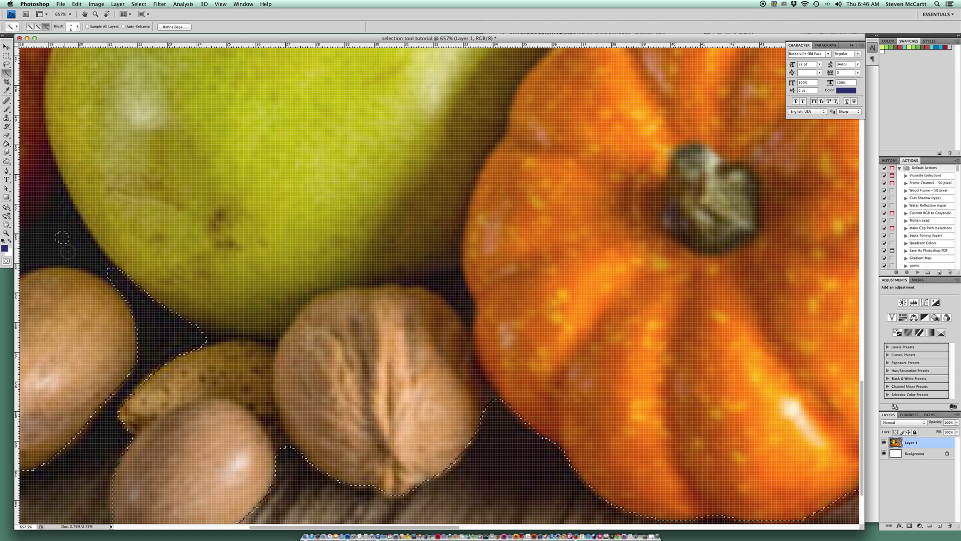
pyautogui.click(102, 270)
pyautogui.click(66, 243)
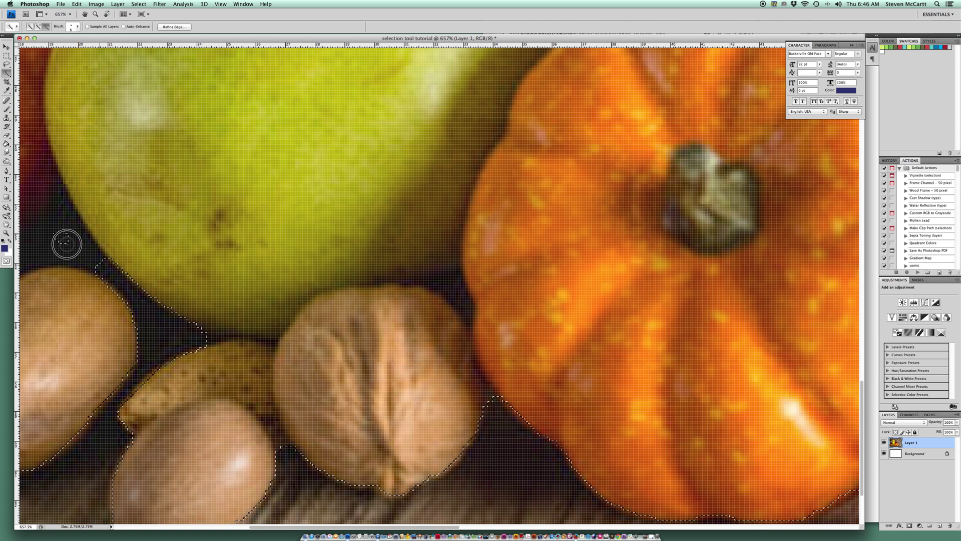
# - Subtract the dark shadow between the left pumpkin, the pear and the large oval nut from the selection
pyautogui.press('space')
pyautogui.moveTo(54, 231); pyautogui.dragTo(336, 259)
pyautogui.click(274, 266)
pyautogui.click(232, 282)
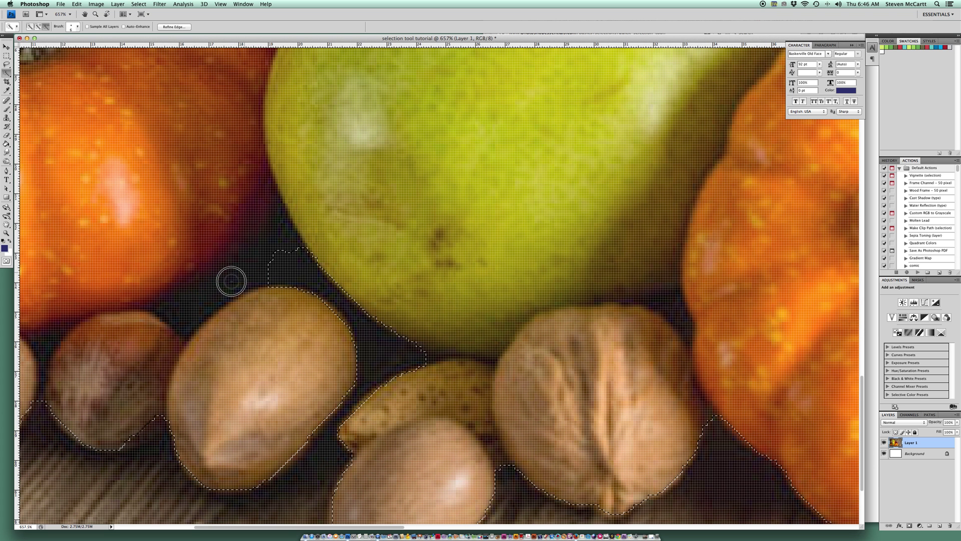
pyautogui.moveTo(231, 280); pyautogui.dragTo(193, 303)
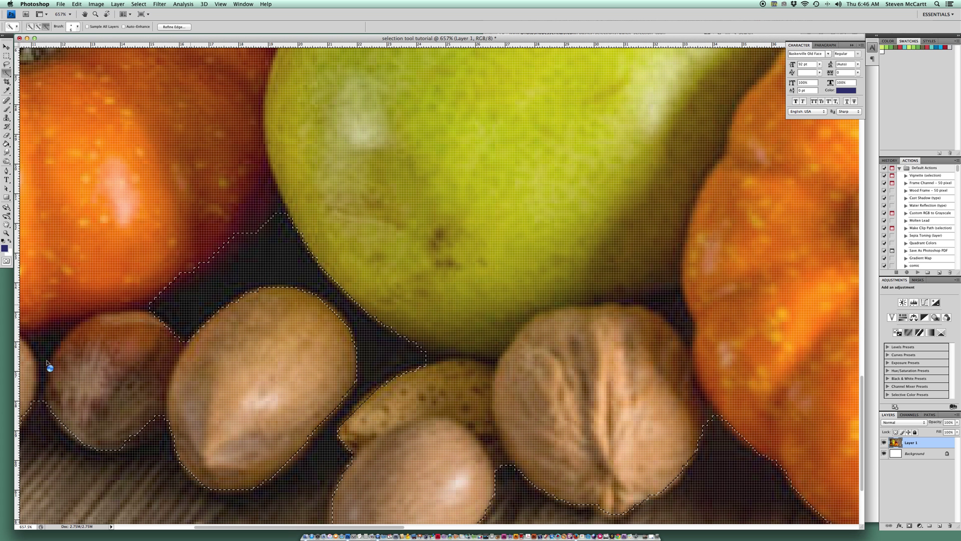
# - Subtract the dark gap between the two small nuts beneath the left pumpkin from the selection
pyautogui.moveTo(151, 327)
pyautogui.mouseDown()
pyautogui.moveTo(269, 303)
pyautogui.moveTo(267, 295)
pyautogui.mouseUp()
pyautogui.press('super+r')
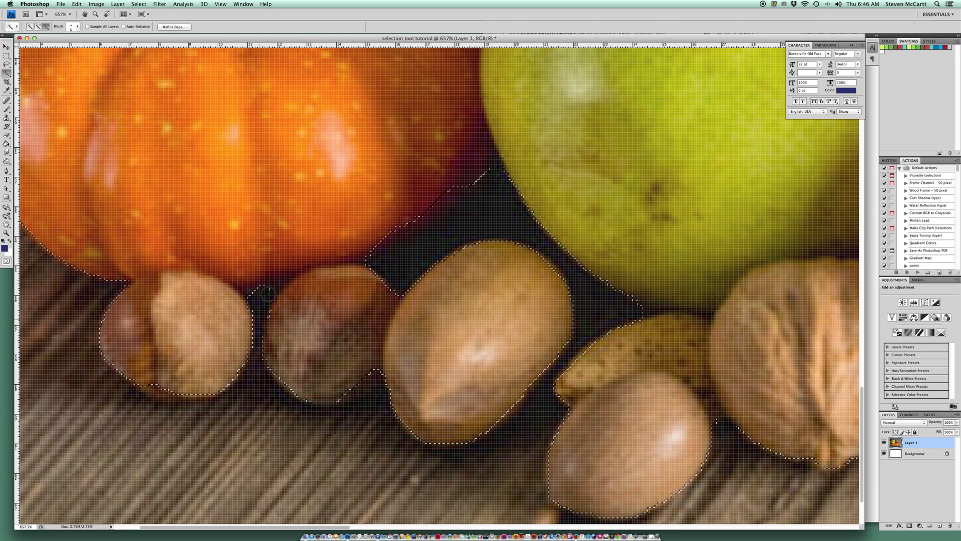
pyautogui.keyDown('alt'); pyautogui.click(270, 290); pyautogui.keyUp('alt')
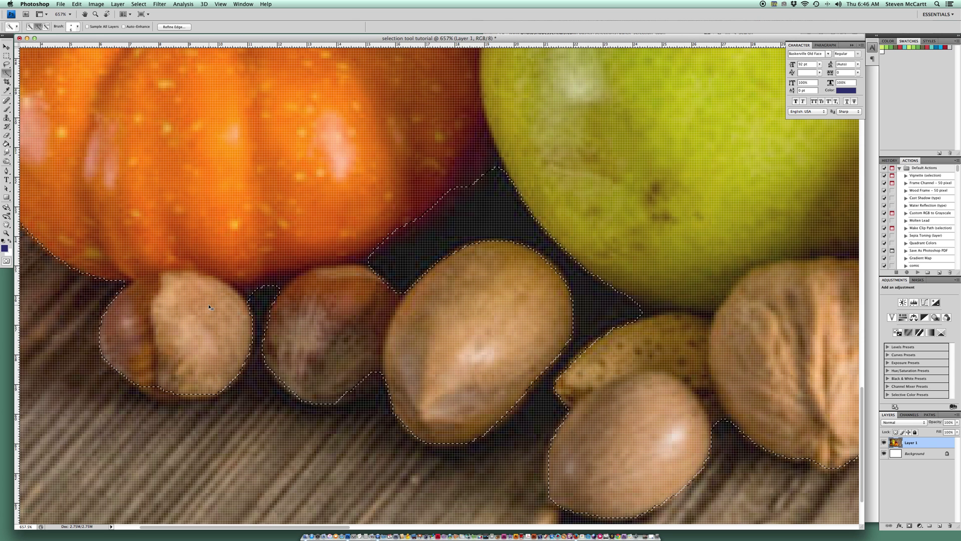
# - Check the whole cut-out against white with Refine Edge and accept its current settings
pyautogui.press('super+0')
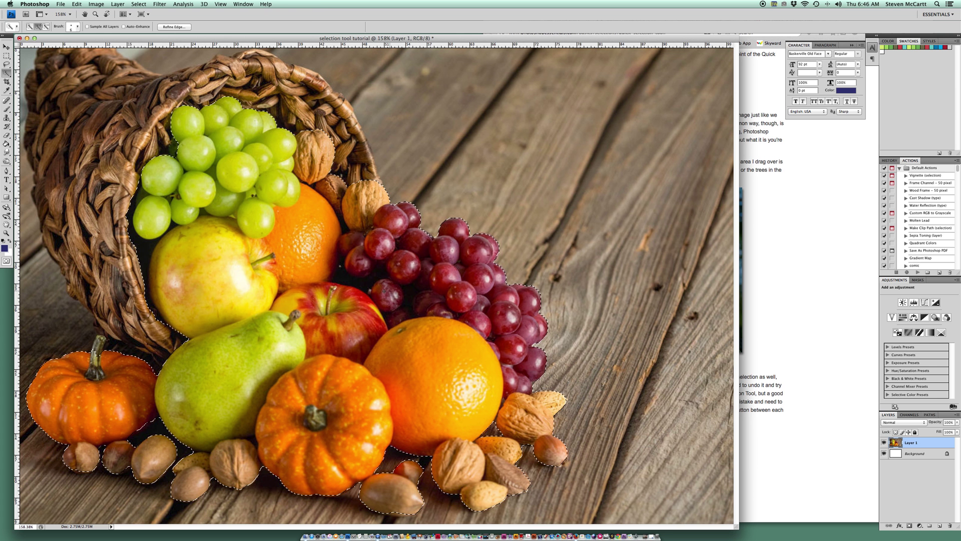
pyautogui.click(180, 27)
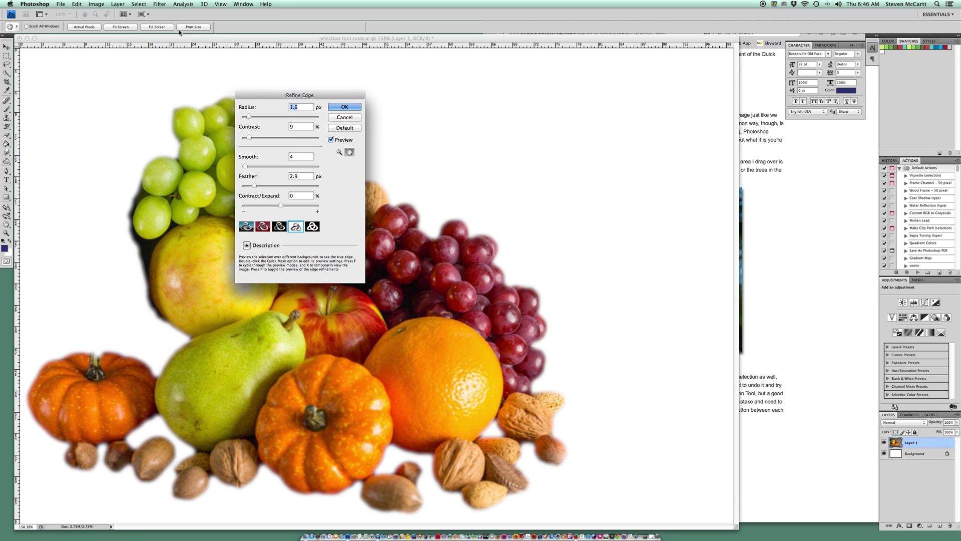
pyautogui.moveTo(259, 96); pyautogui.dragTo(596, 87)
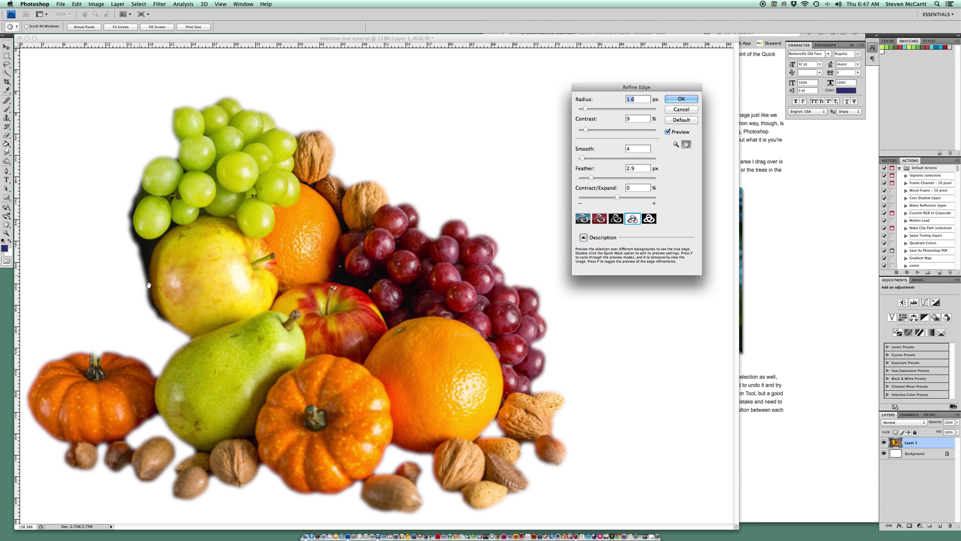
pyautogui.click(681, 99)
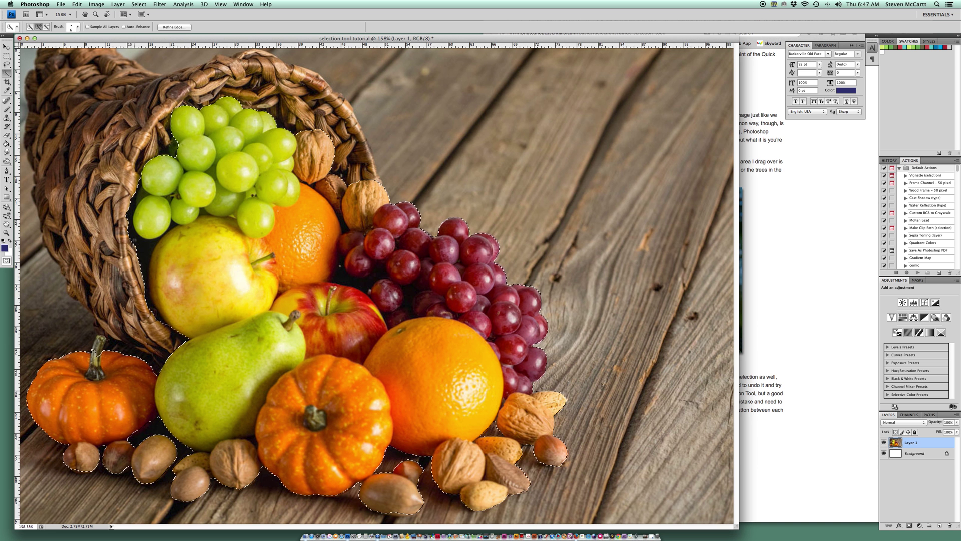
# - Subtract the dark basket interior beside the yellow apple and the green grapes from the selection
pyautogui.press('alt')
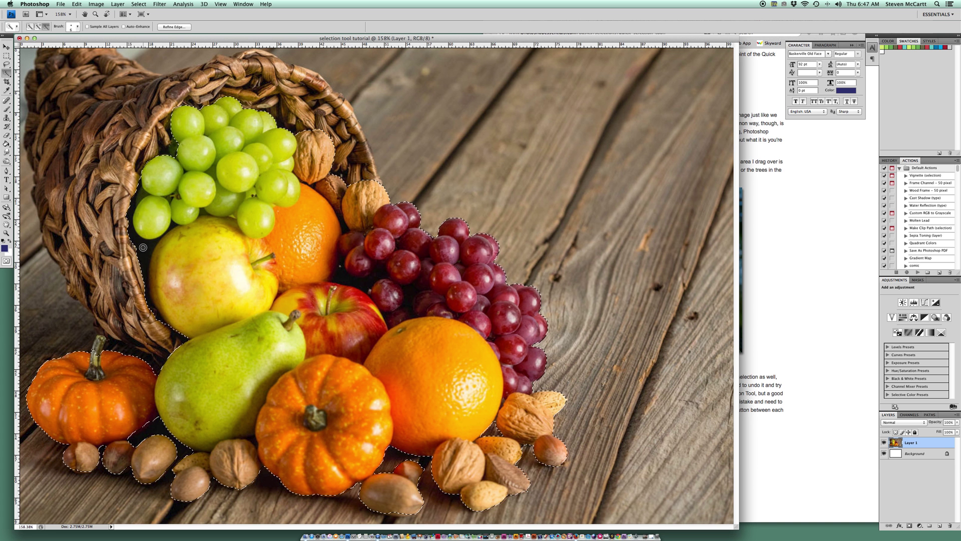
pyautogui.moveTo(143, 248); pyautogui.dragTo(148, 297)
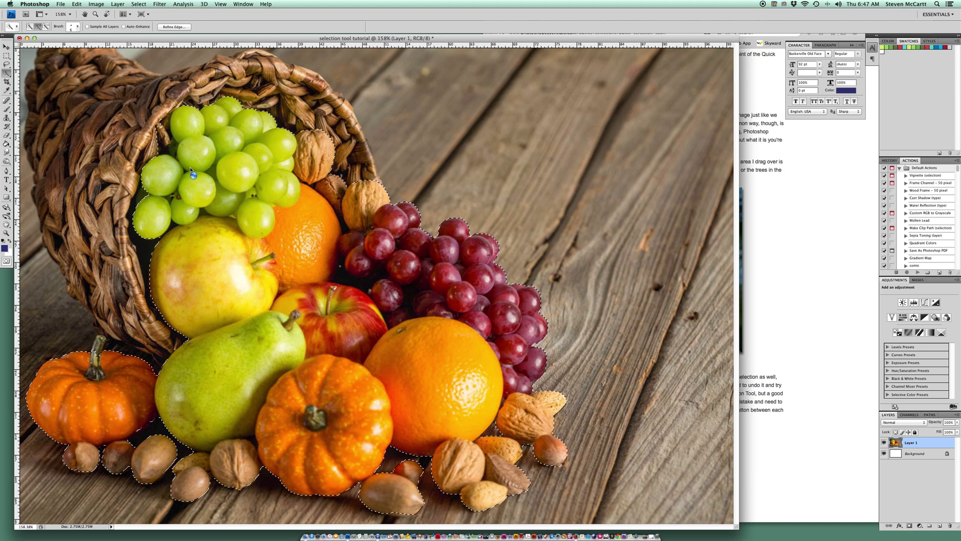
pyautogui.click(46, 27)
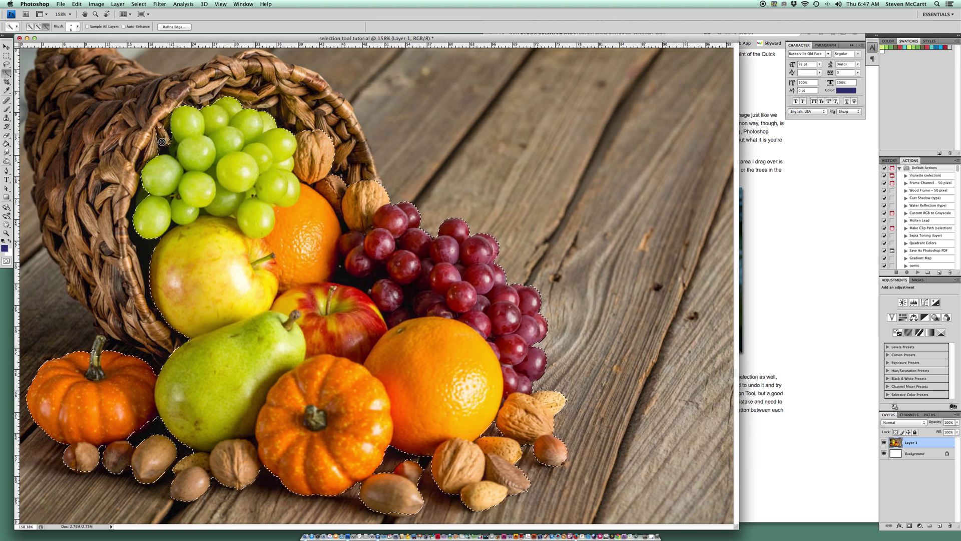
pyautogui.moveTo(160, 126); pyautogui.dragTo(157, 146)
# - Refine the selection edge with Smooth 6 and Feather 1.2 px, keeping Contract/Expand at 0%
pyautogui.click(174, 26)
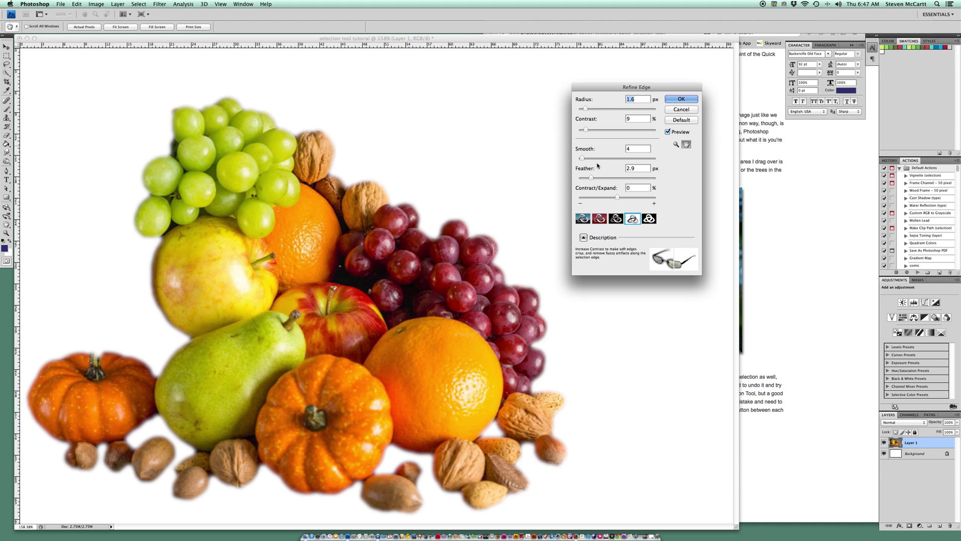
pyautogui.moveTo(591, 178); pyautogui.dragTo(618, 199)
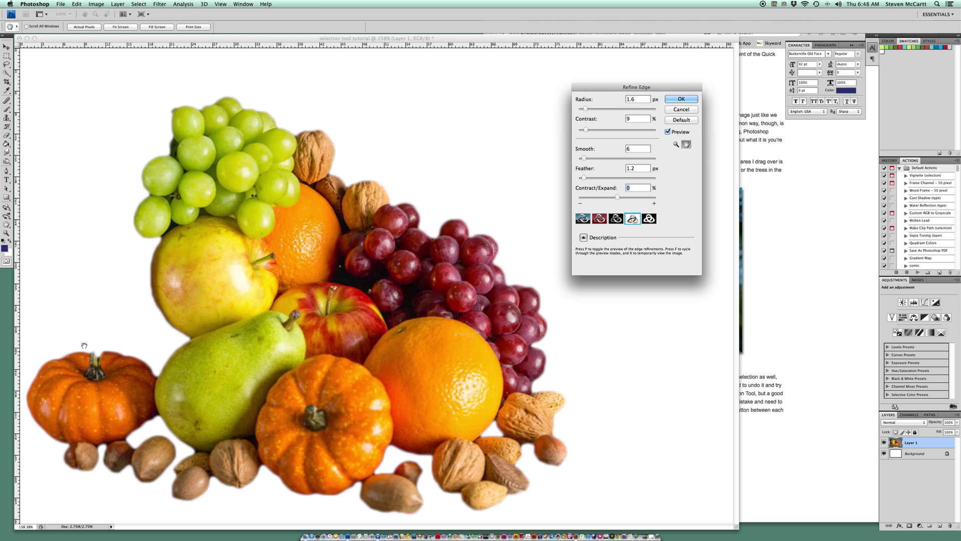
pyautogui.click(682, 99)
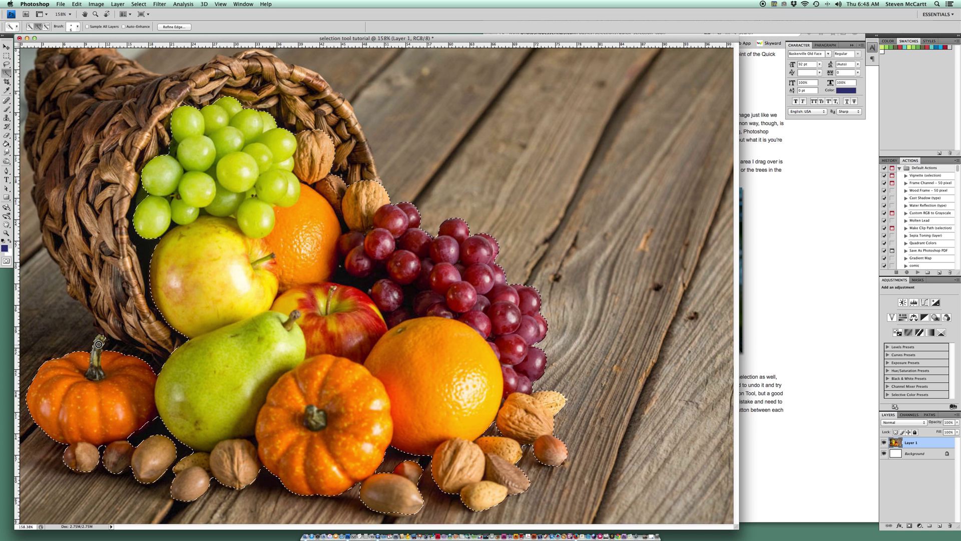
# - Preview the selection including the left pumpkin's stem in Refine Edge and accept the same settings
pyautogui.click(170, 29)
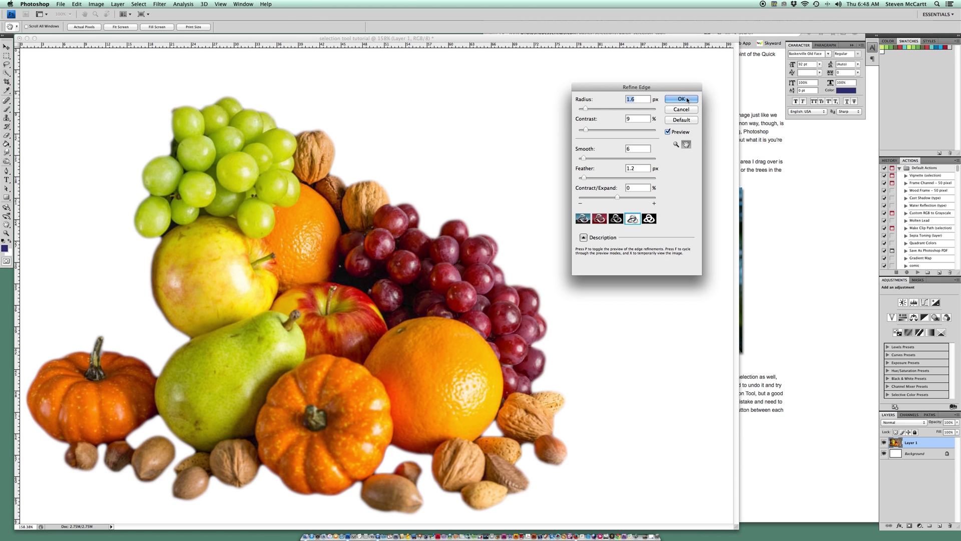
pyautogui.click(682, 99)
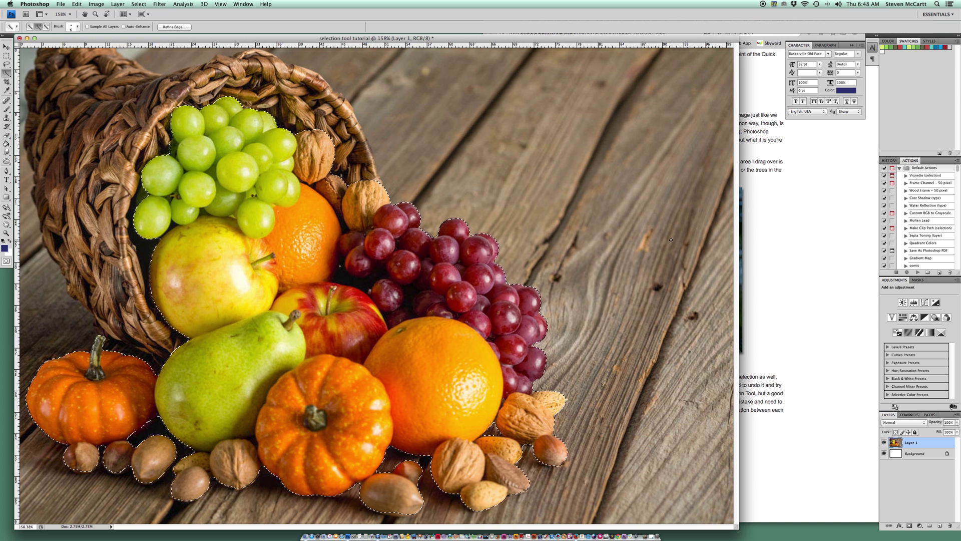
# - Copy the selected fruit, pumpkins and nuts and paste them onto a new layer
pyautogui.click(77, 5)
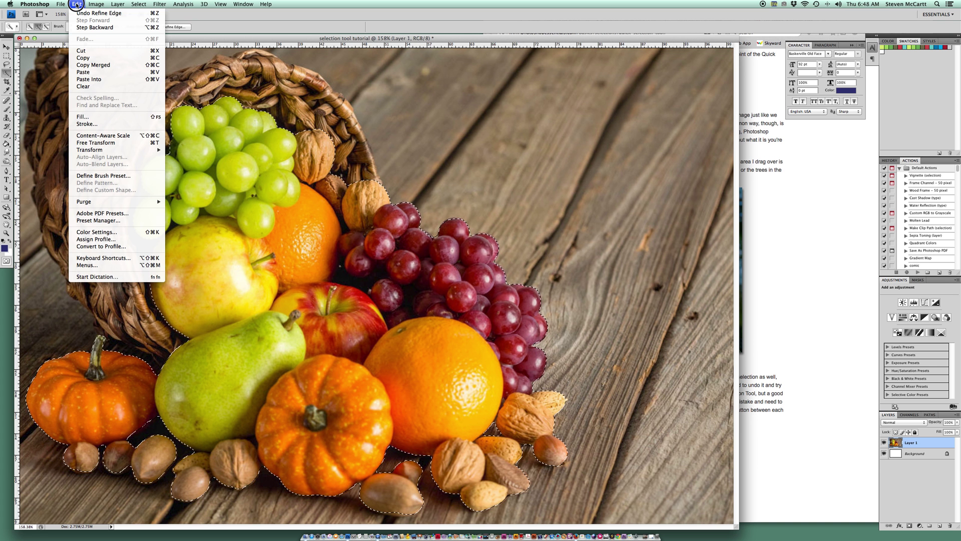
pyautogui.click(89, 59)
pyautogui.click(77, 4)
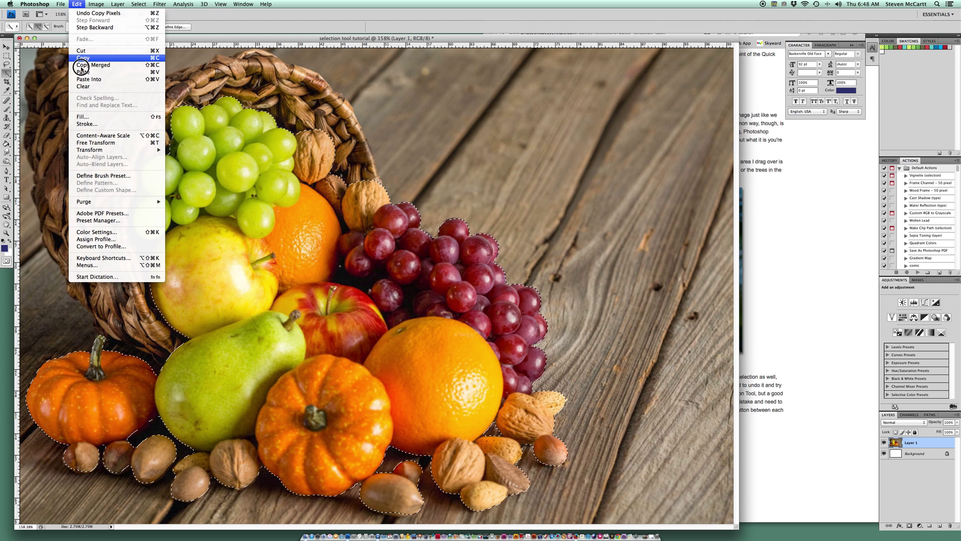
pyautogui.press('super+v')
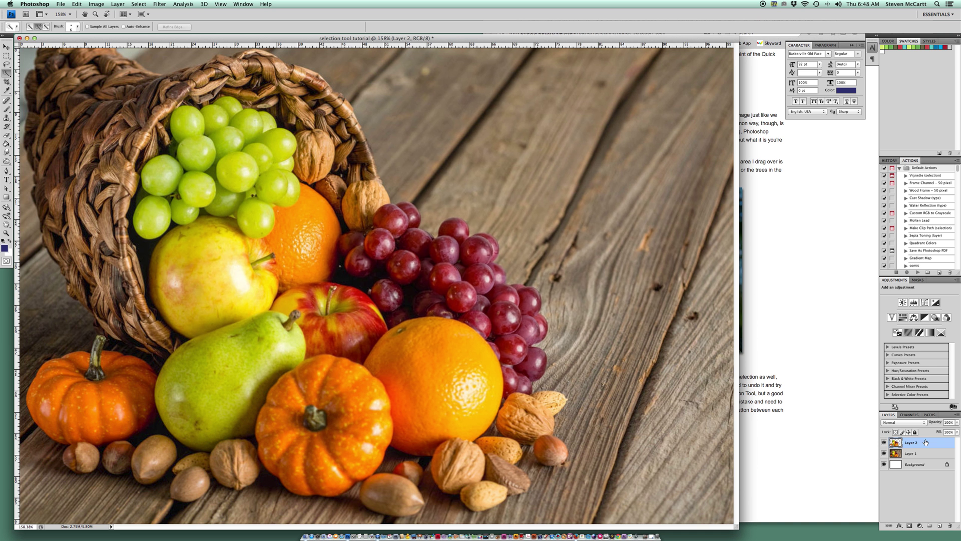
# - Hide Layer 1 and the Background to inspect the pasted cut-out, and show both layers again
pyautogui.click(884, 453)
pyautogui.click(883, 464)
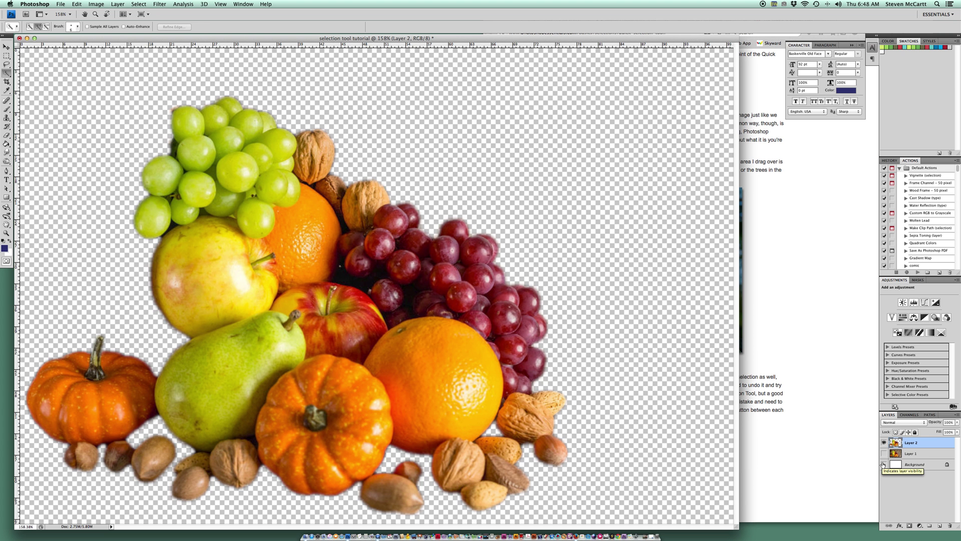
pyautogui.click(883, 464)
pyautogui.click(884, 454)
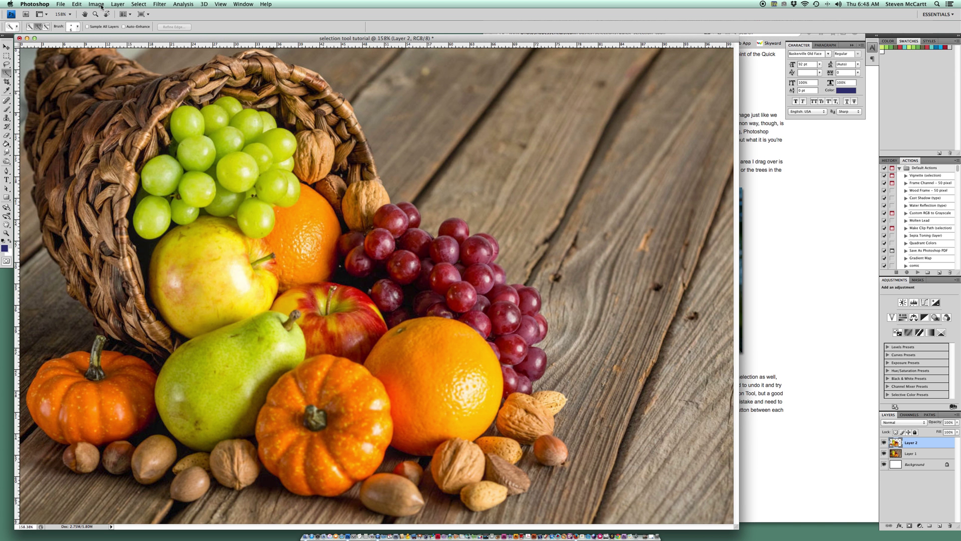
# - Desaturate Layer 1 so that only the pasted fruit layer keeps its colour
pyautogui.click(920, 454)
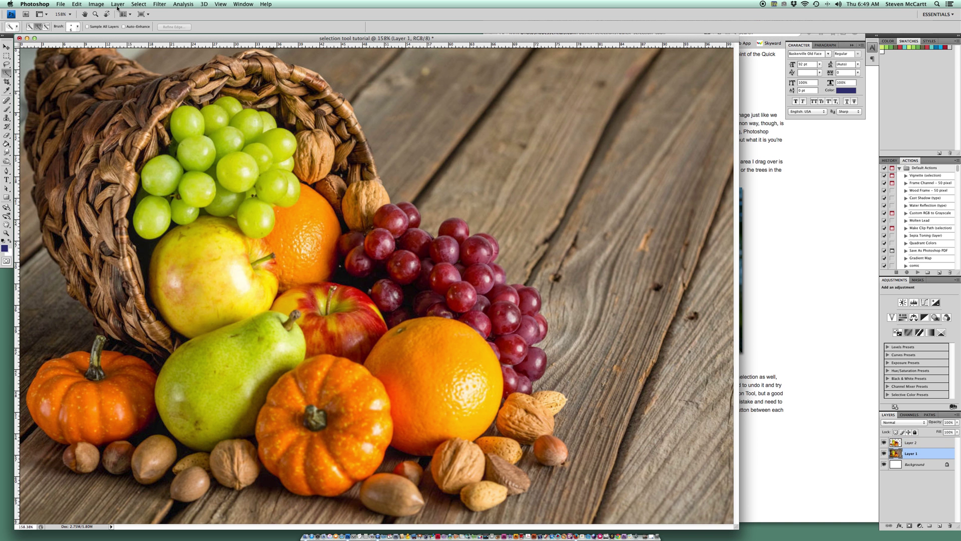
pyautogui.click(95, 4)
pyautogui.moveTo(122, 25)
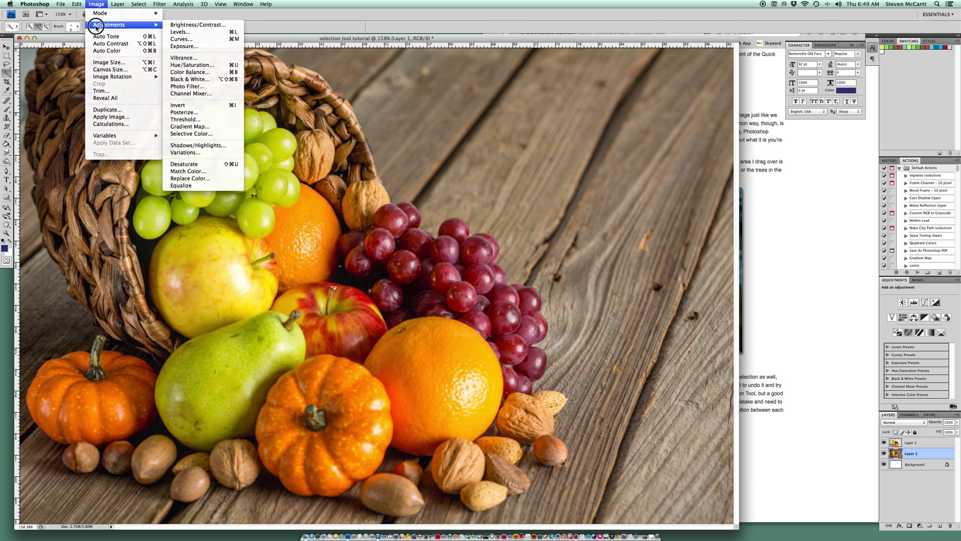
pyautogui.click(221, 164)
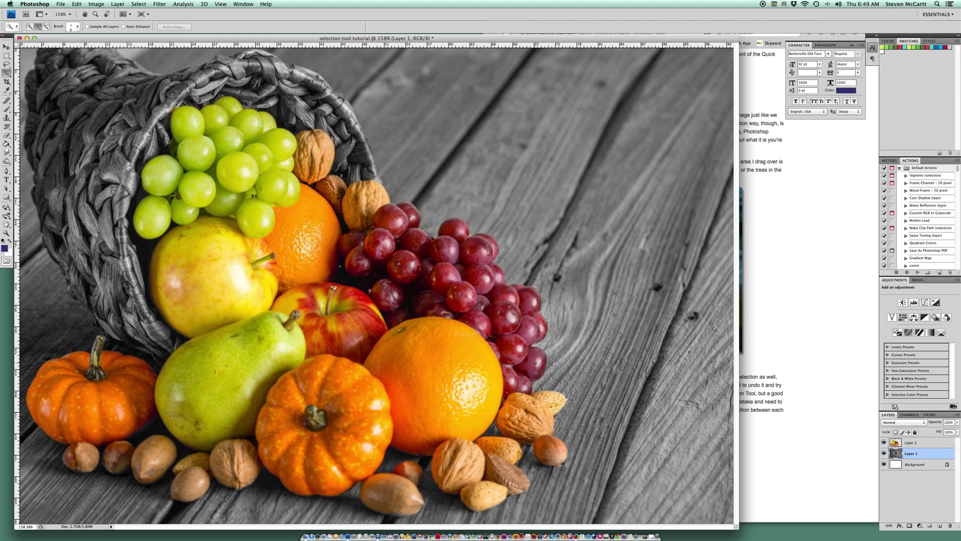
# - Save the layered image as "selection tool tutorial.psd" in the Documents folder with maximized compatibility
pyautogui.click(60, 4)
pyautogui.click(70, 93)
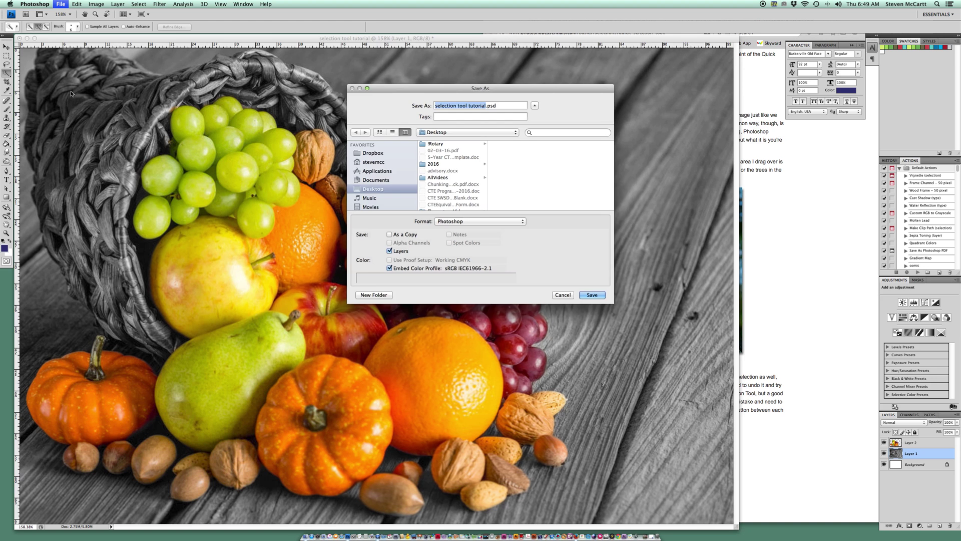
pyautogui.click(390, 181)
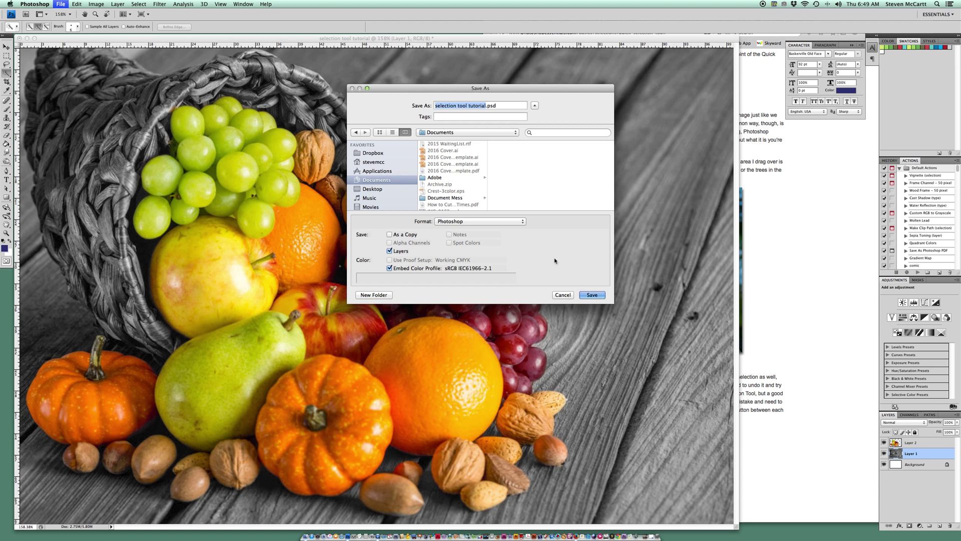
pyautogui.click(592, 294)
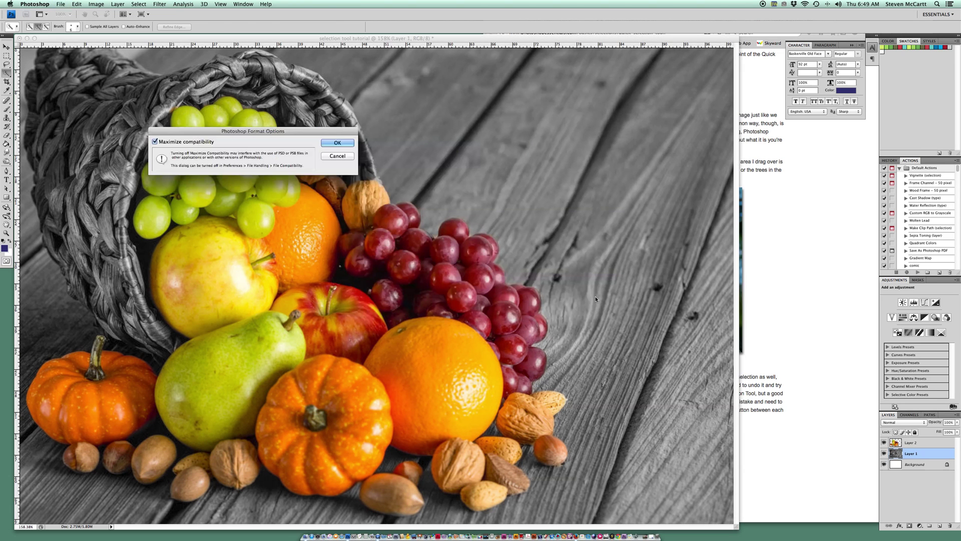
pyautogui.click(332, 143)
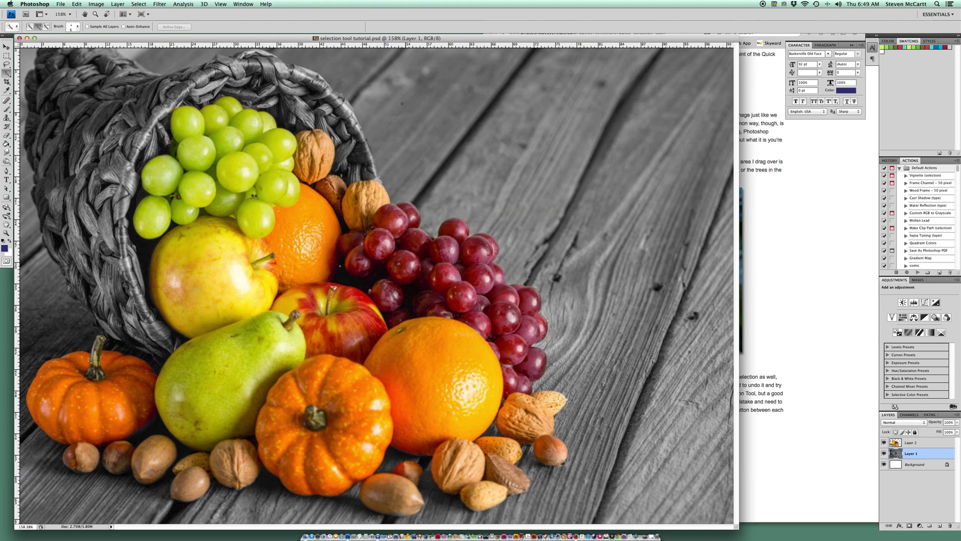
# - Save a JPEG copy as "selection tool tutorial.jpg" in Documents at quality 12 (Maximum), Baseline ("Standard")
pyautogui.click(58, 4)
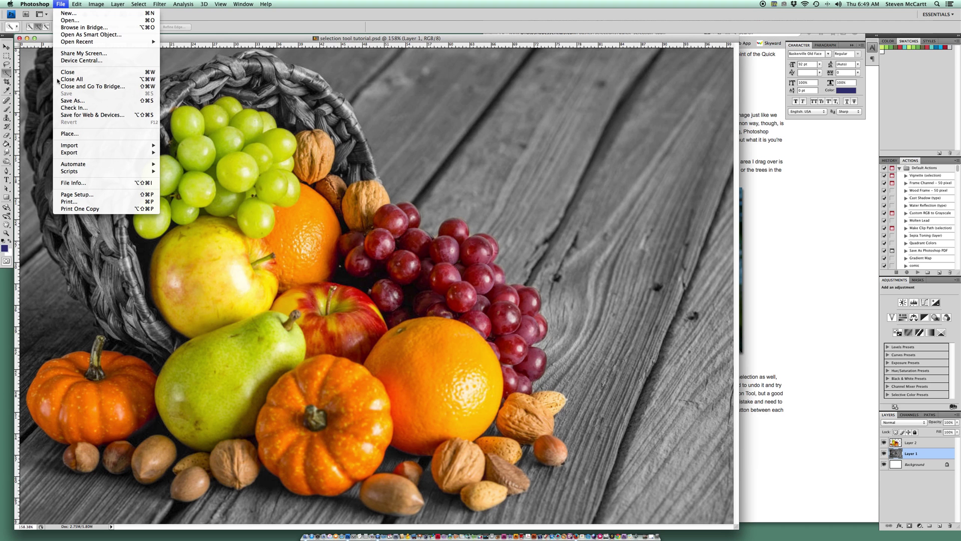
pyautogui.click(64, 100)
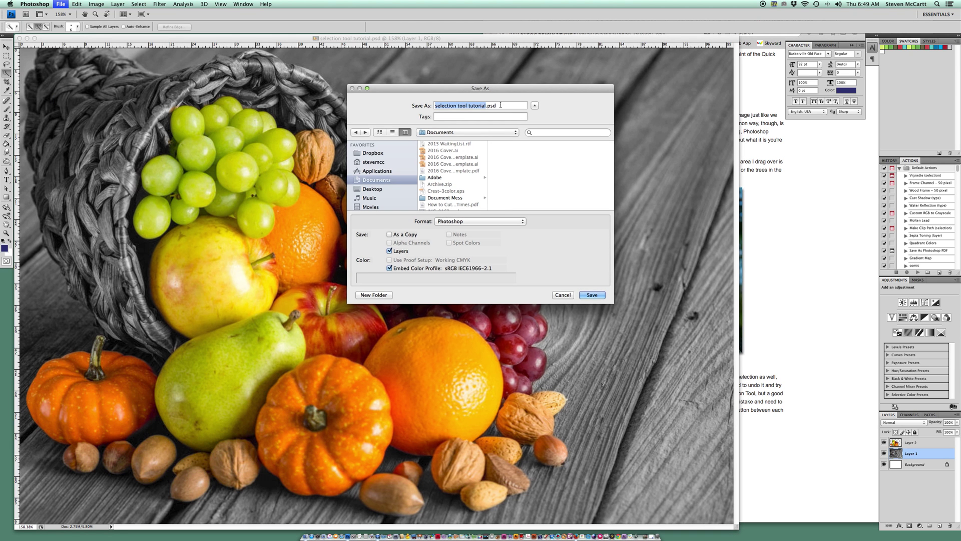
pyautogui.click(515, 105)
pyautogui.click(467, 222)
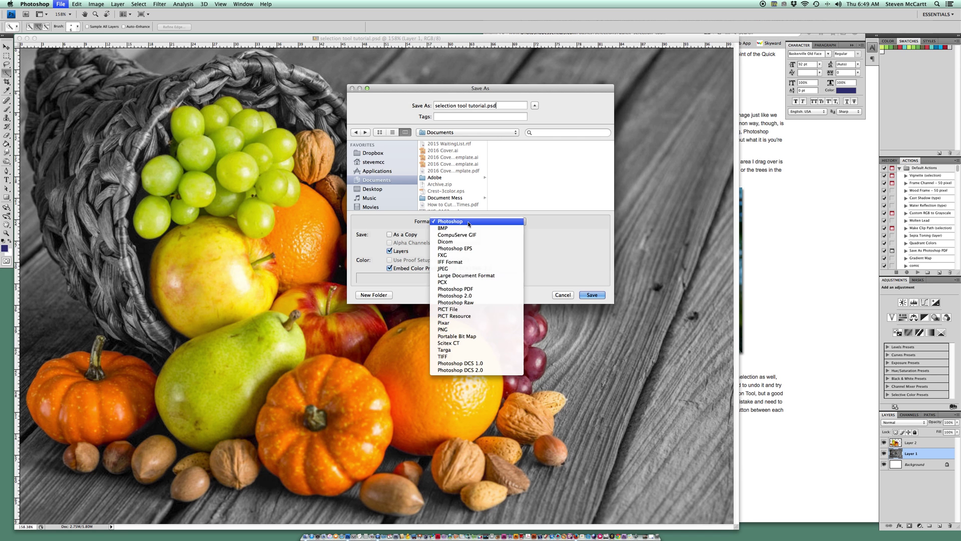
pyautogui.click(470, 269)
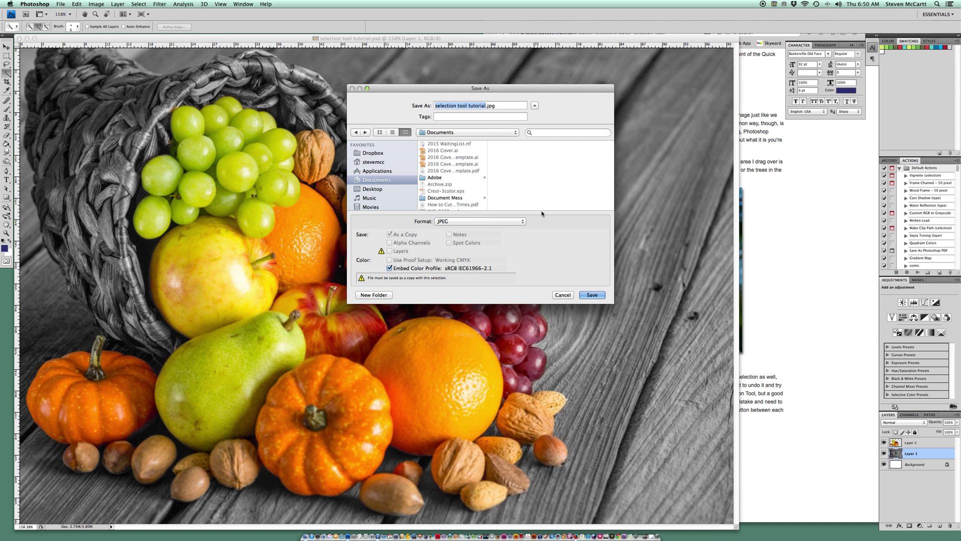
pyautogui.click(600, 296)
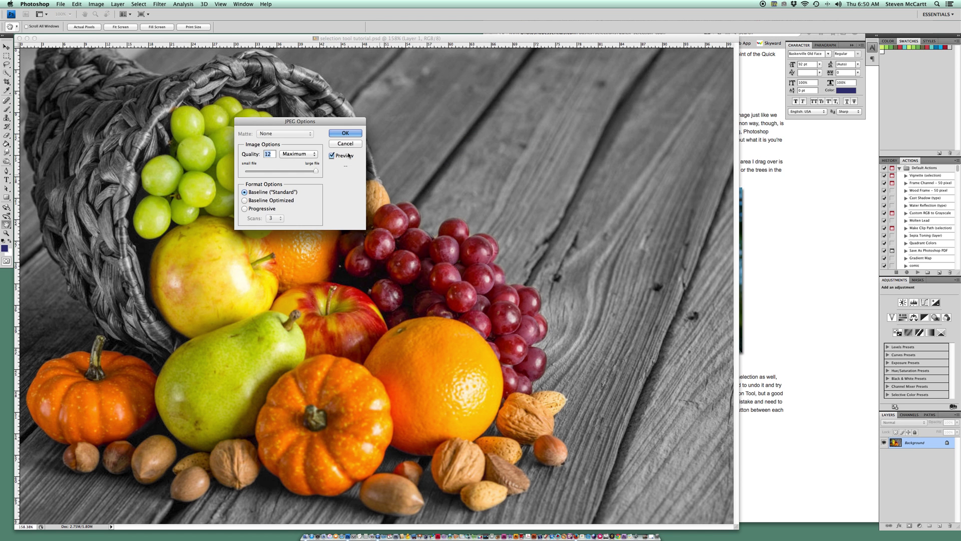
pyautogui.click(346, 134)
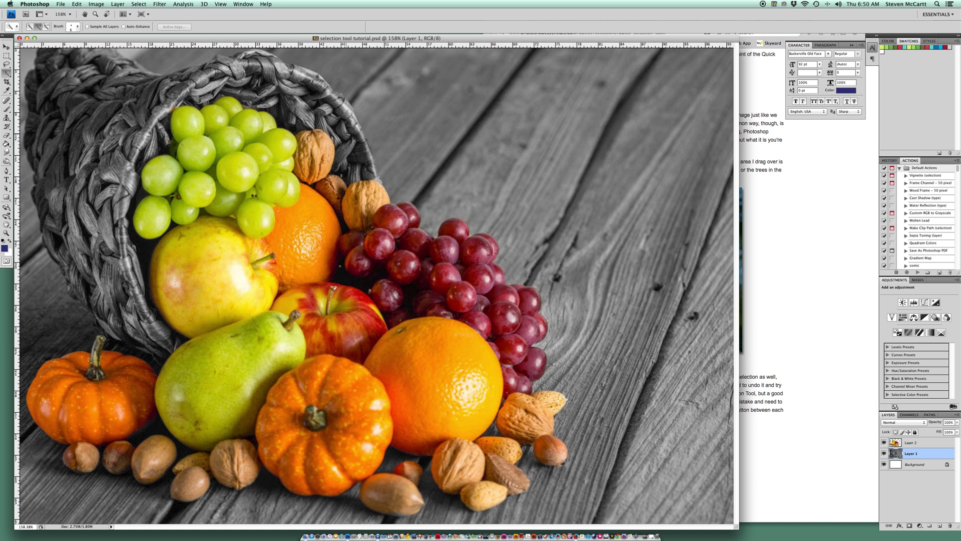